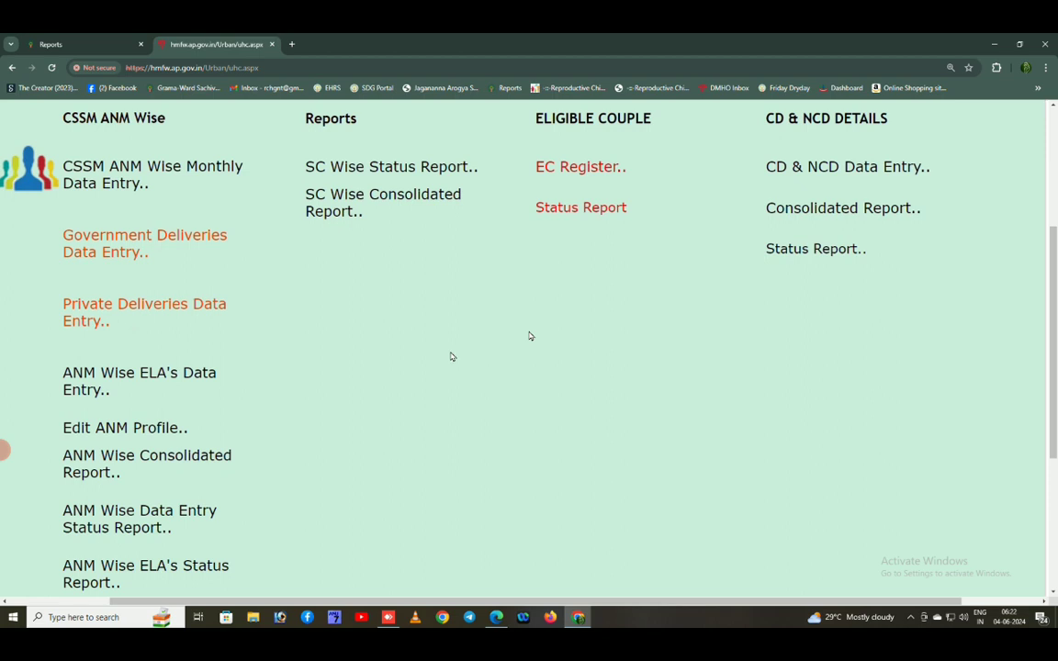
Open the Private Deliveries data-entry page and scroll across the empty delivery table
left_click(147, 310)
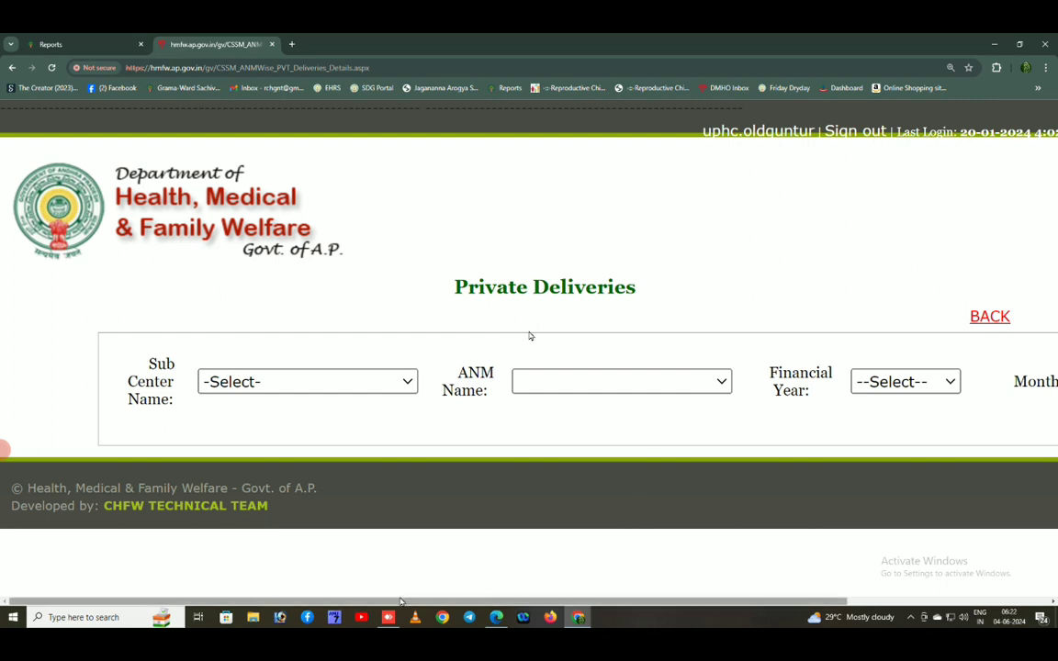
left_click_drag(400, 601, 447, 614)
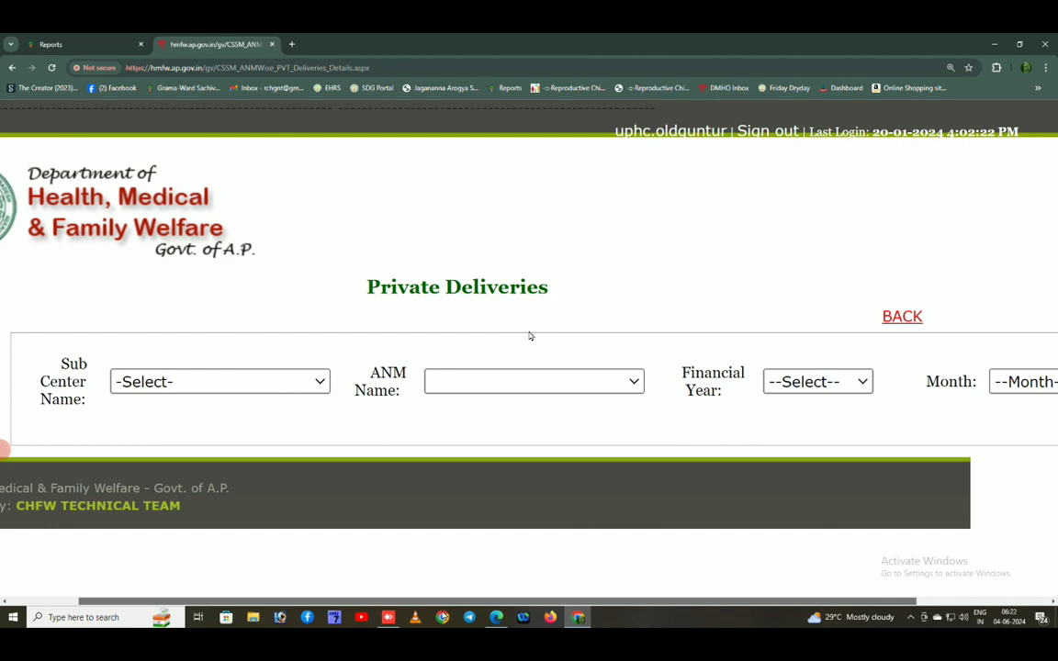
scroll(529, 337, "right", 3)
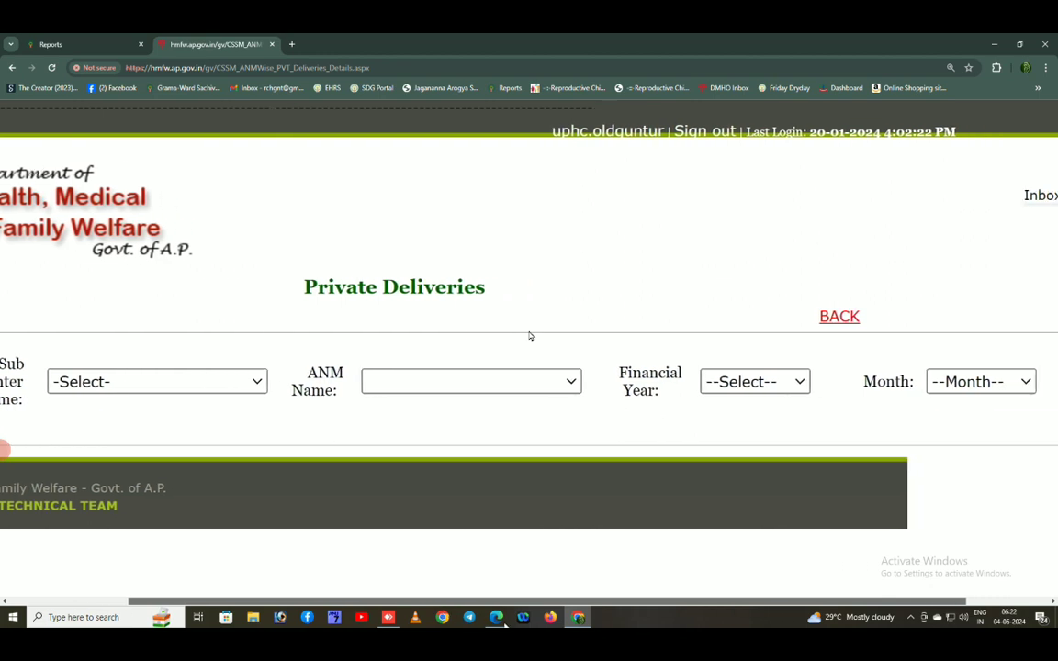
scroll(529, 336, "right", 1)
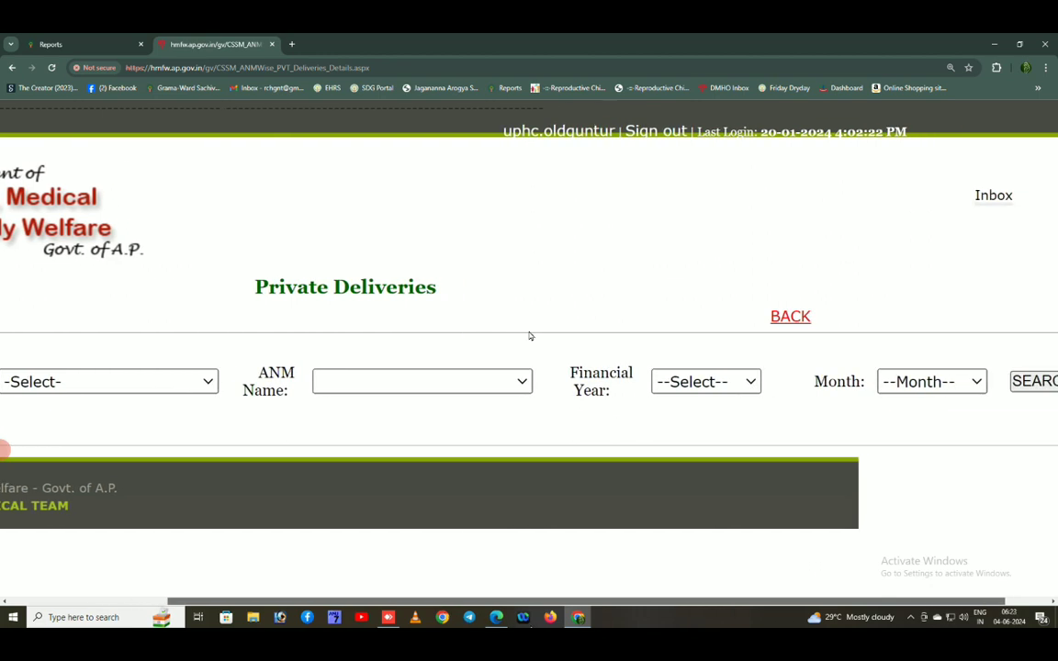
scroll(529, 336, "right", 2)
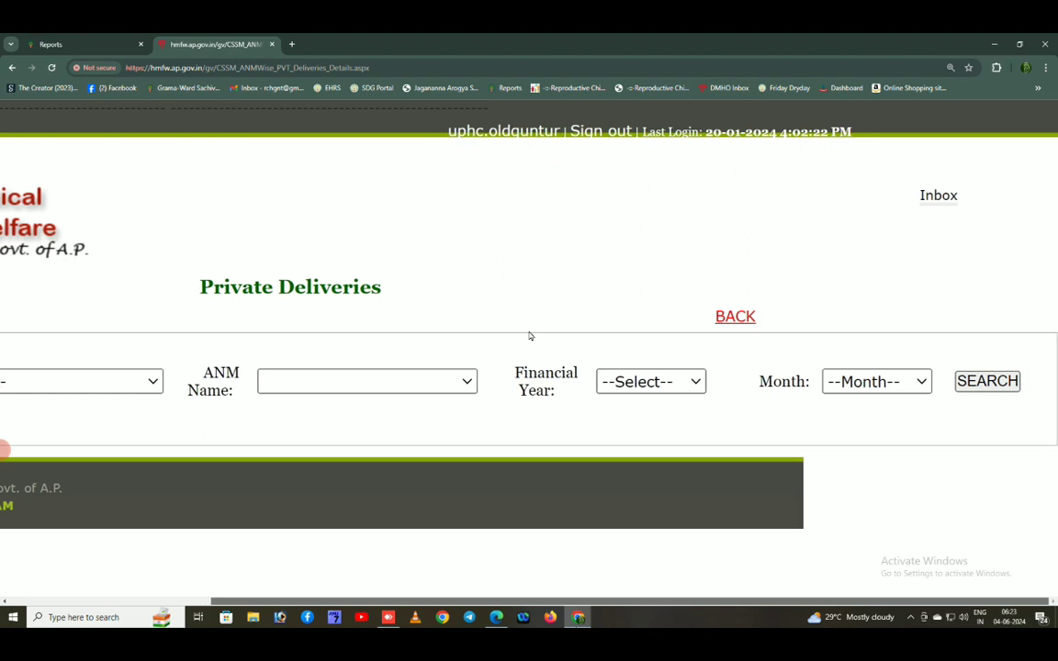
scroll(529, 336, "left", 1)
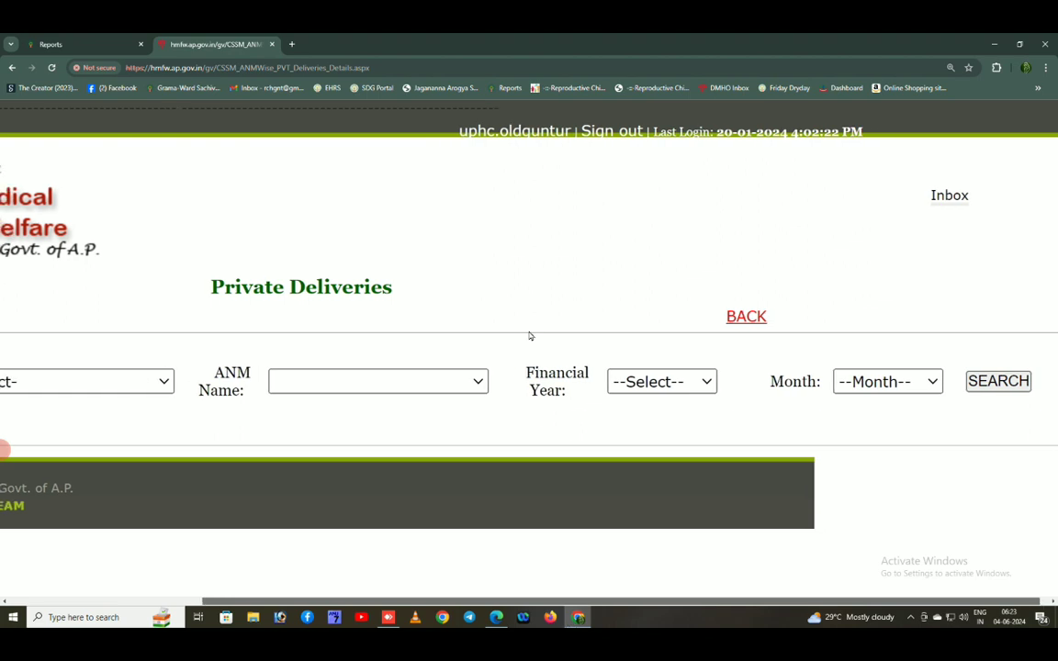
scroll(530, 336, "left", 3)
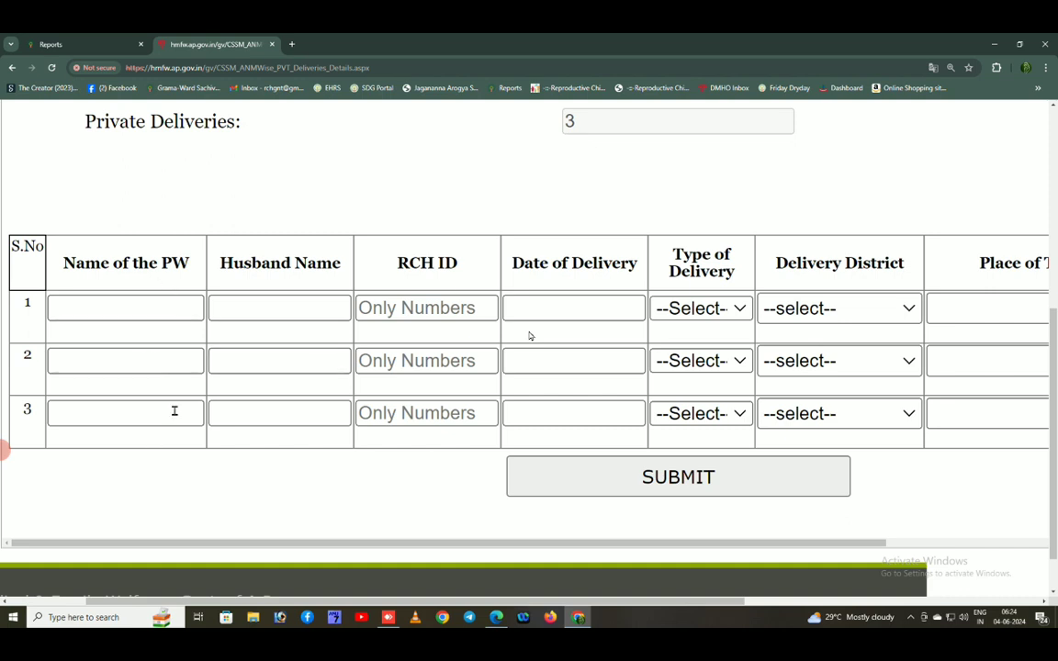
left_click(153, 308)
left_click(153, 308)
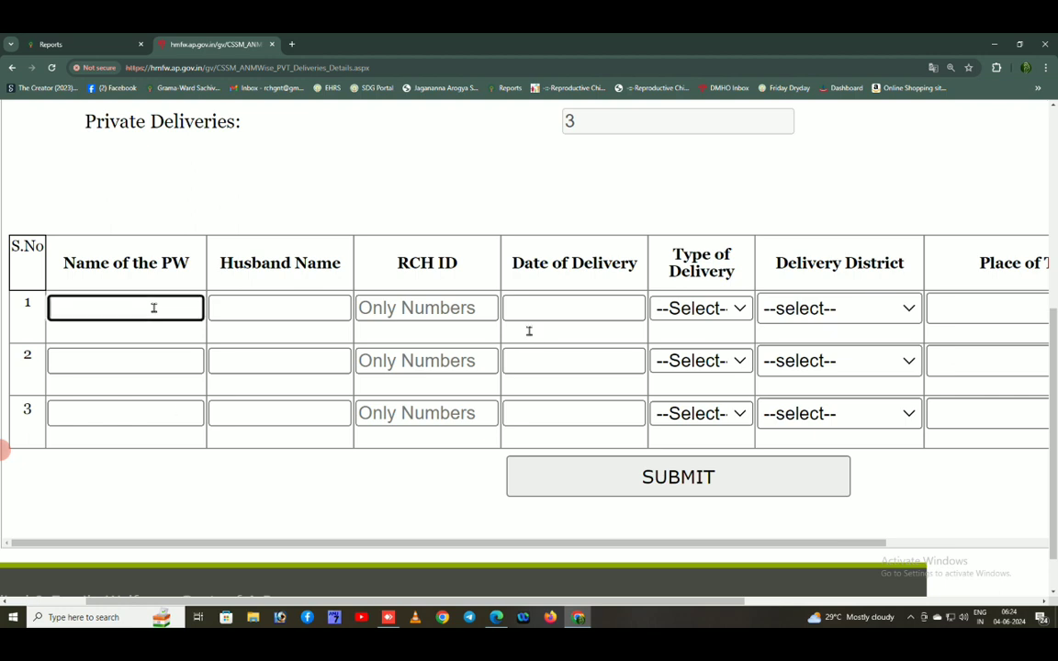
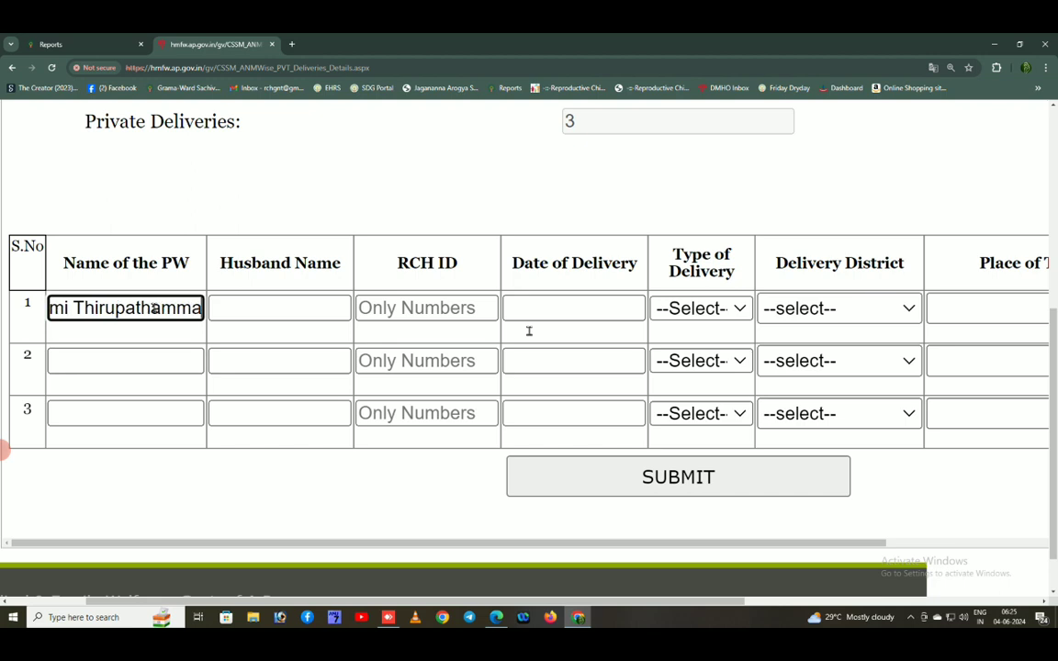
key("Tab")
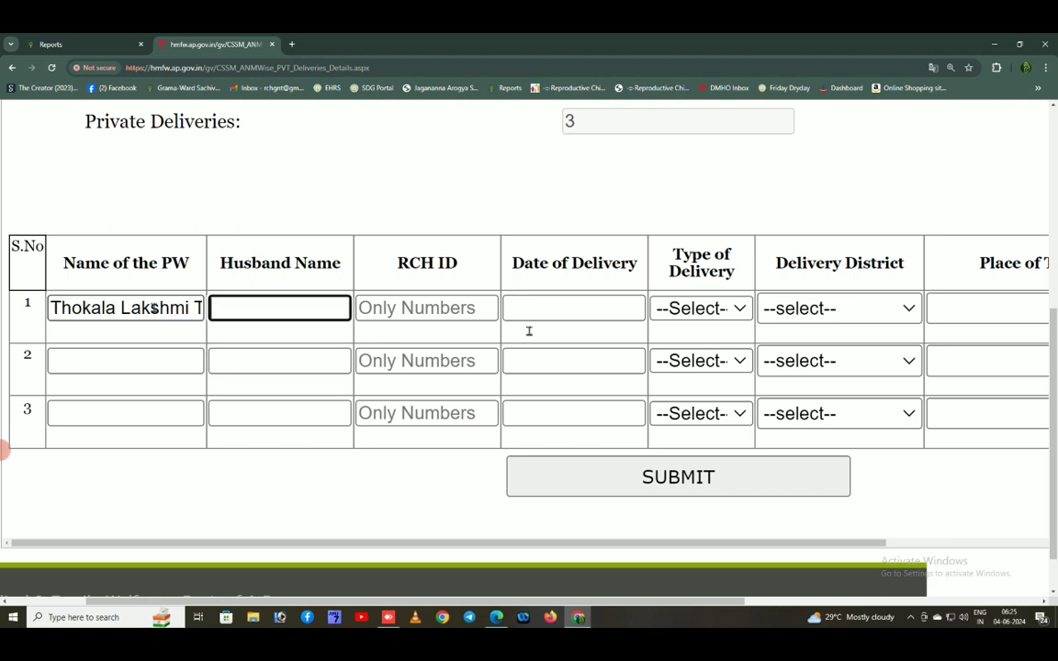
key("Tab")
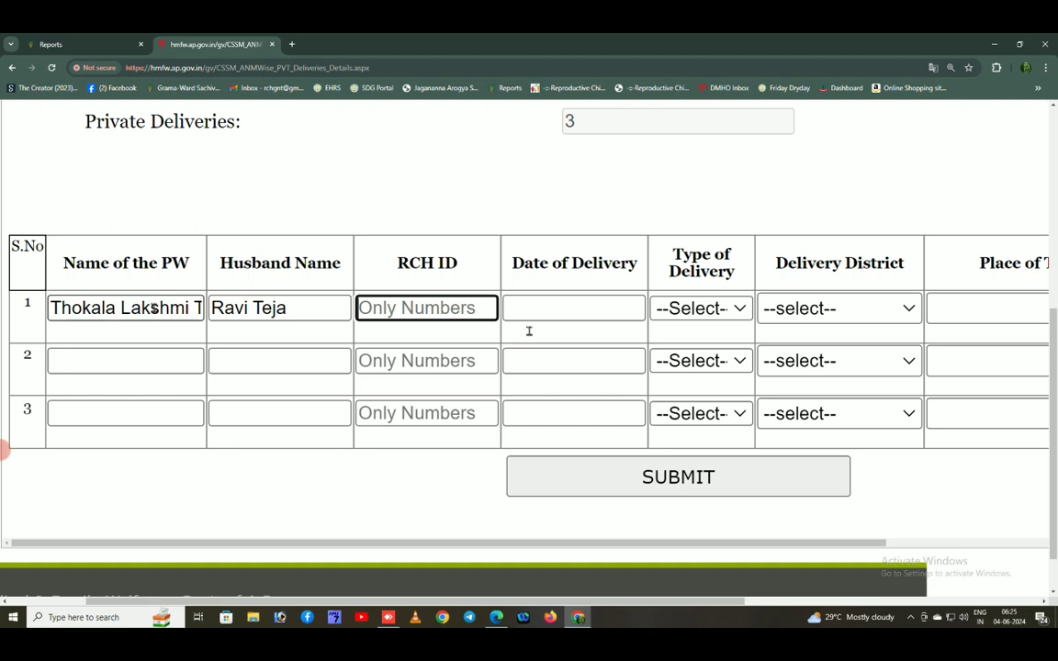
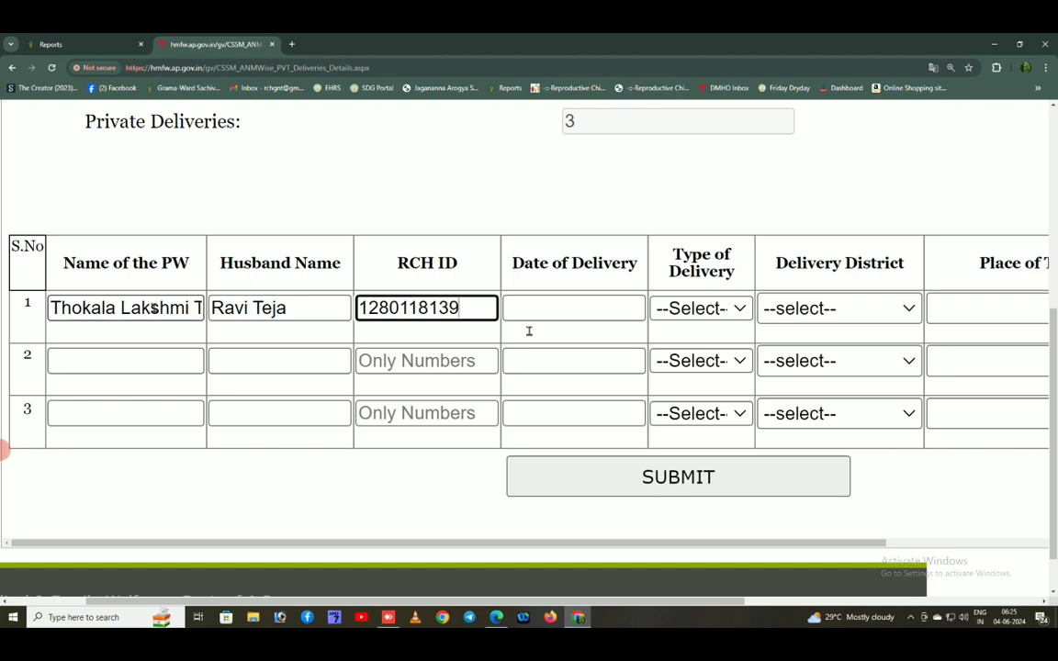
left_click(575, 306)
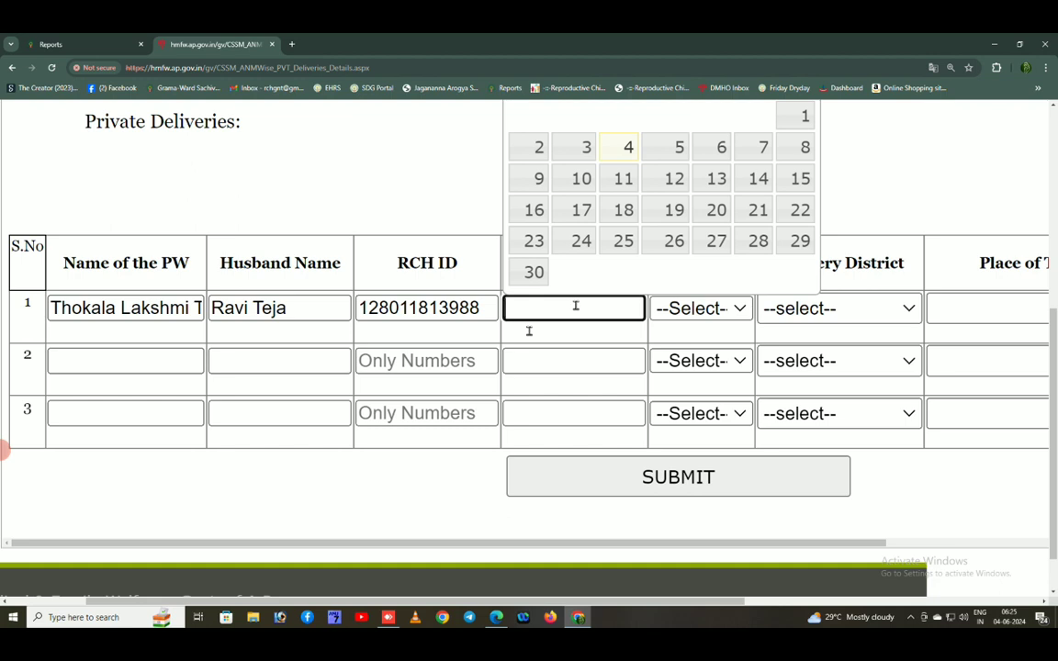
Pick 26 April 2024 in the calendar as row 1's Date of Delivery
scroll(735, 150, "up", 3)
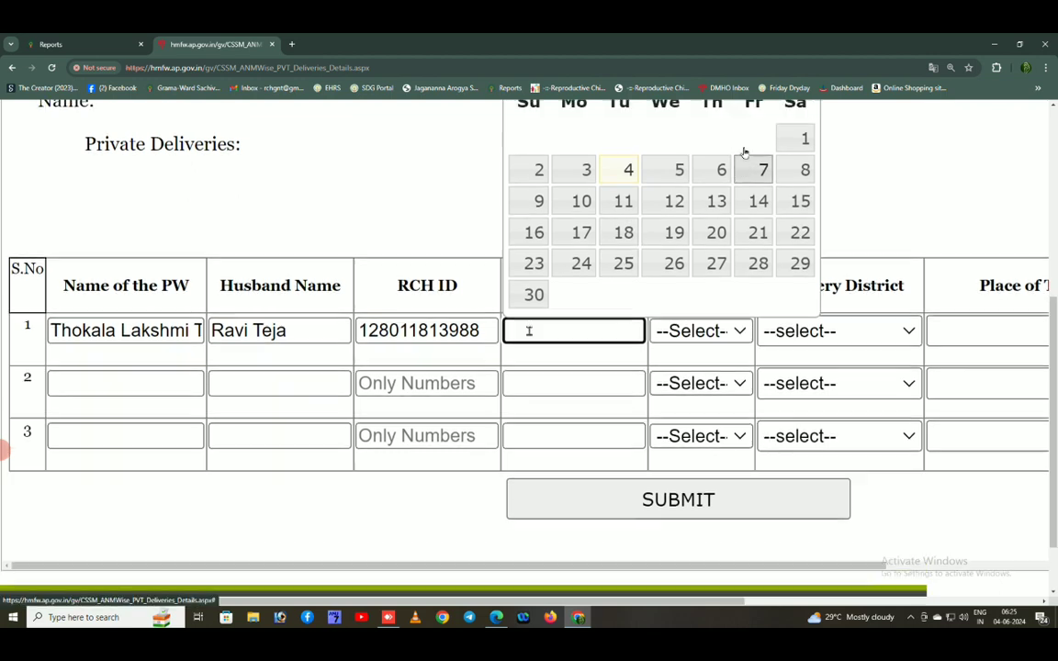
scroll(702, 234, "down", 3)
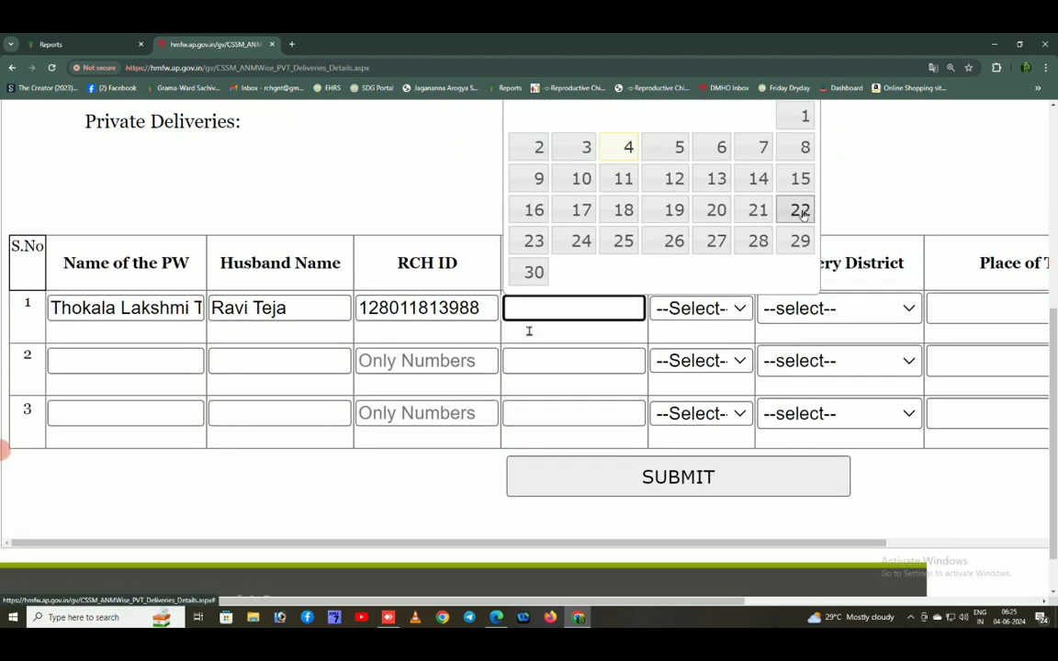
scroll(802, 211, "up", 1)
scroll(786, 212, "up", 1)
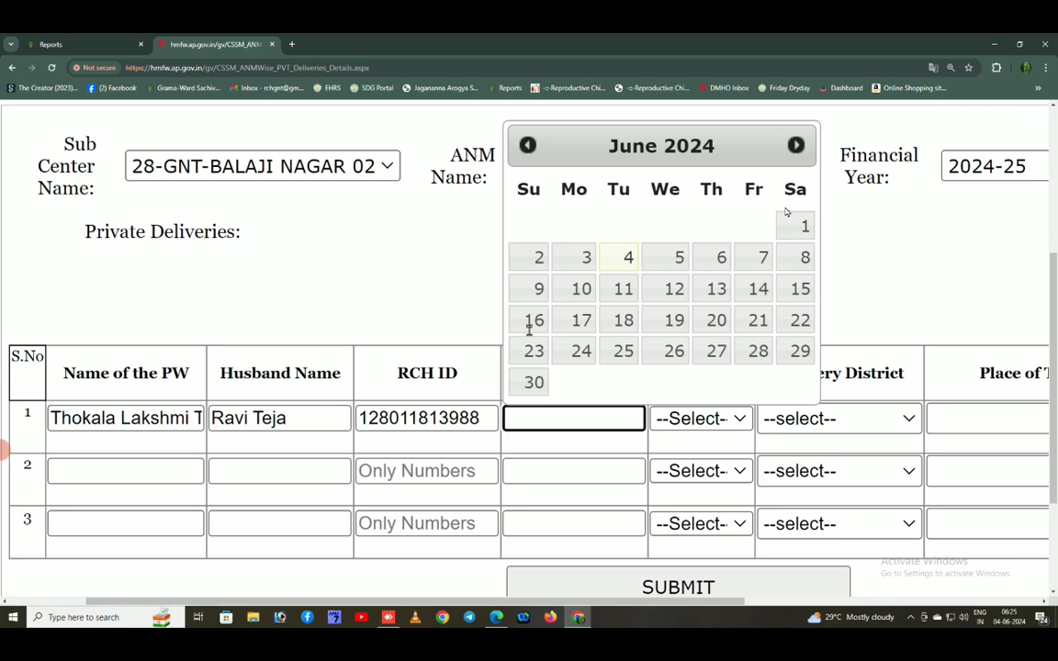
scroll(786, 212, "down", 1)
scroll(786, 212, "down", 1)
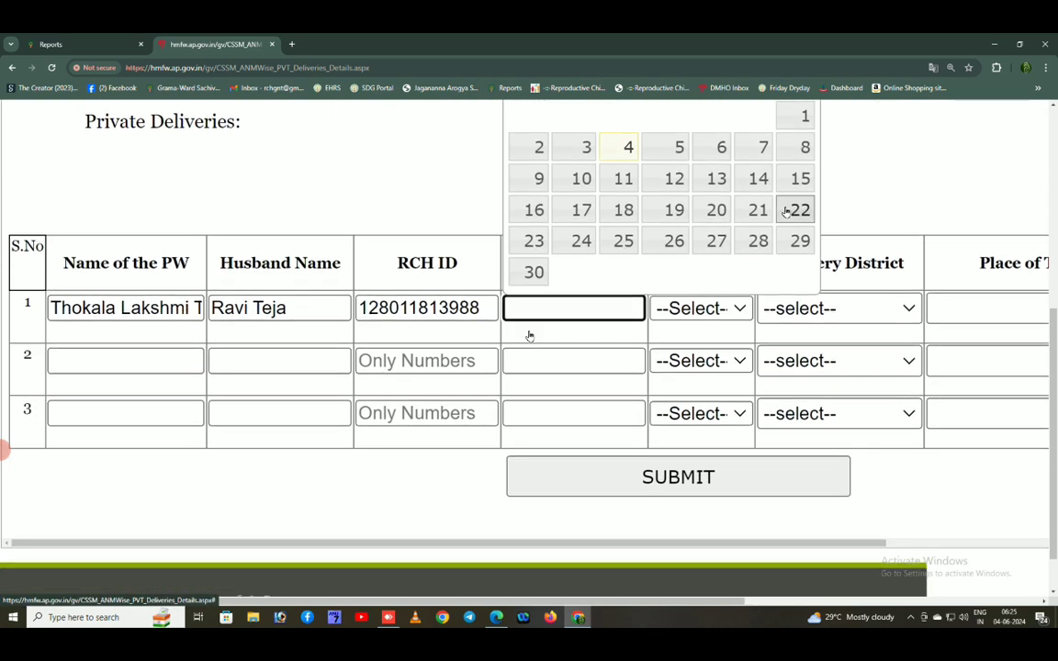
scroll(787, 212, "up", 1)
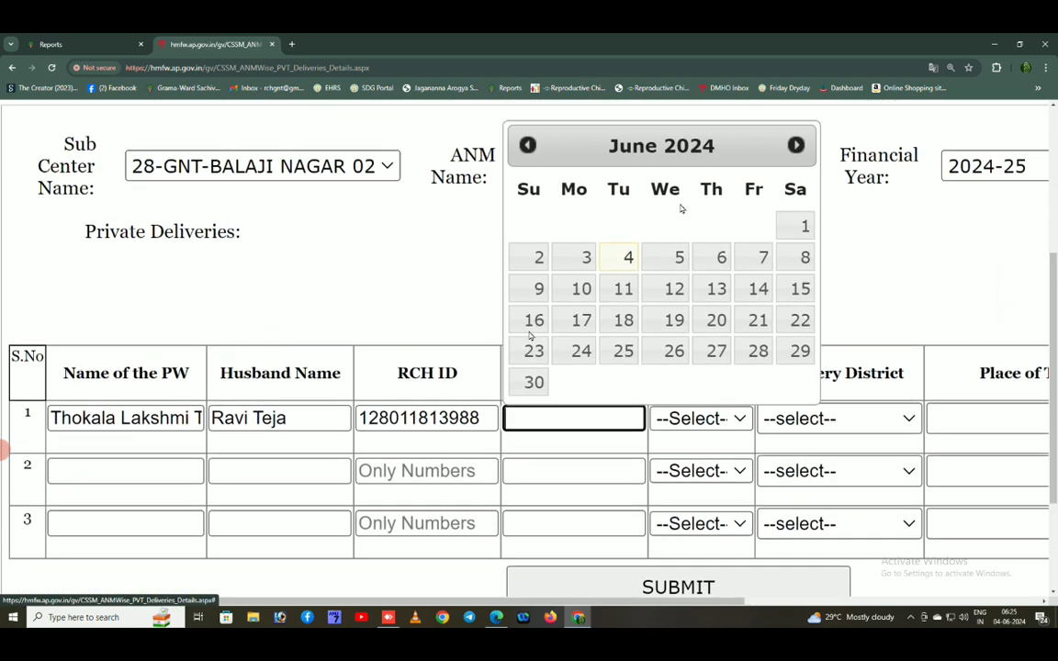
left_click(526, 145)
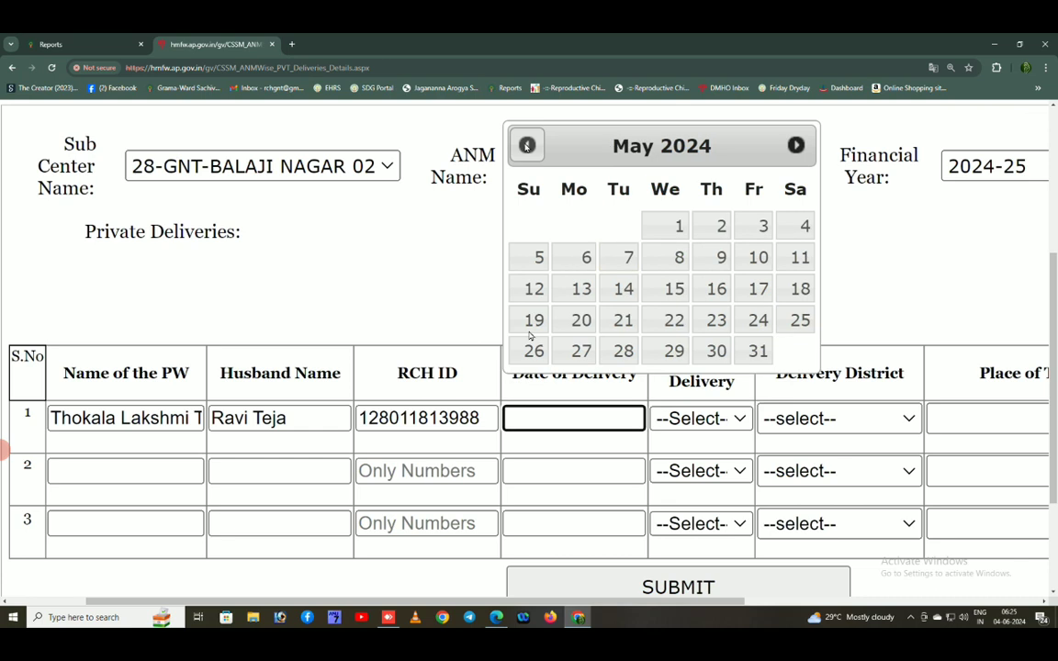
left_click(526, 147)
scroll(614, 235, "down", 1)
scroll(613, 235, "down", 2)
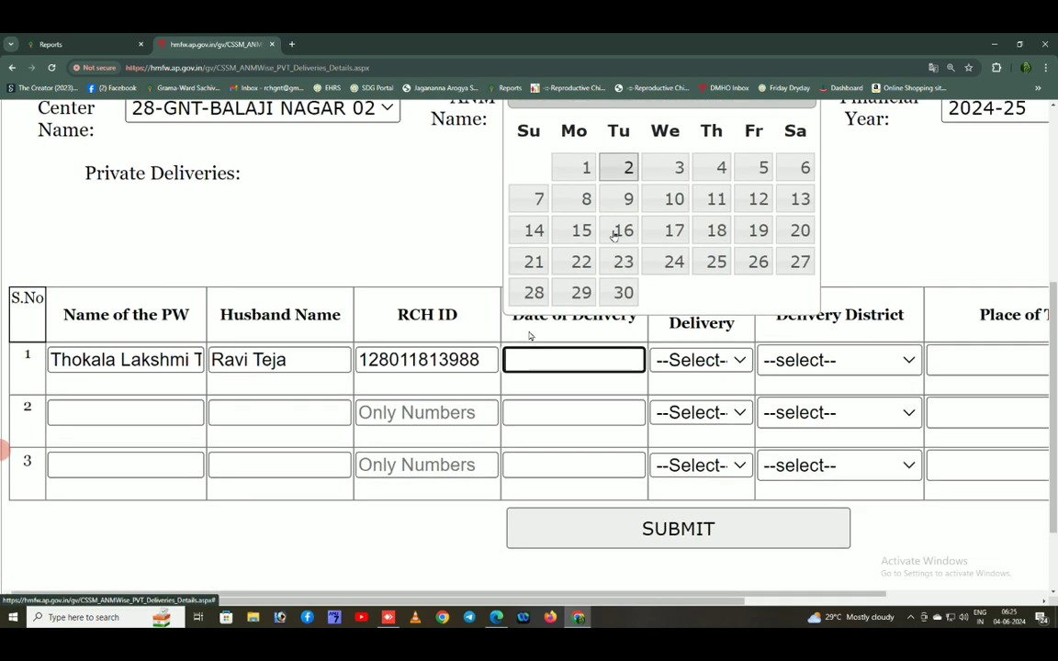
left_click(758, 210)
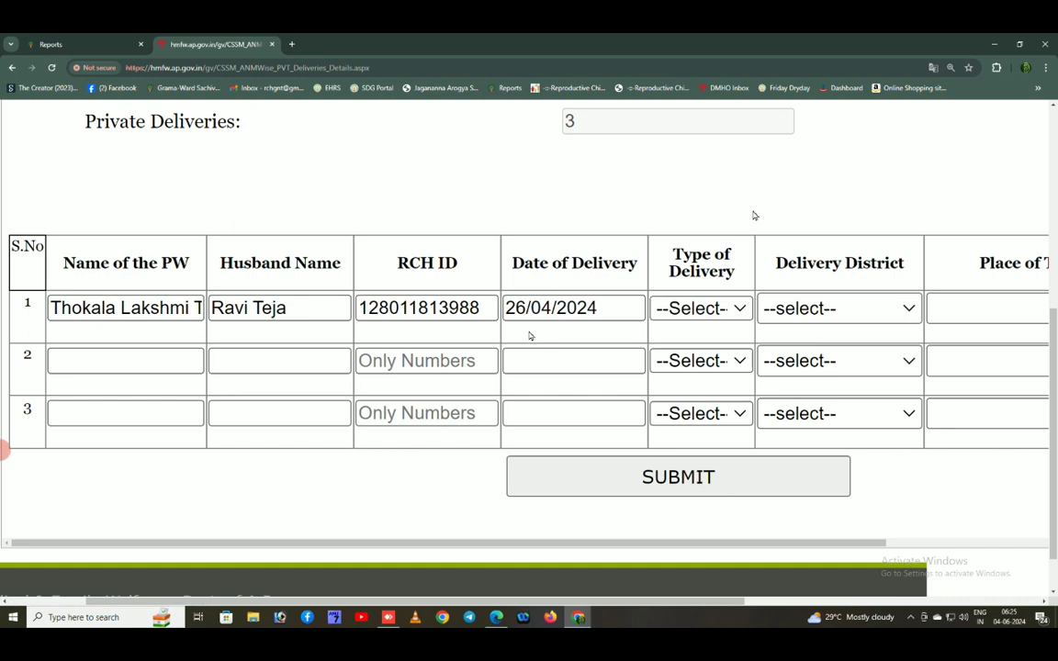
Choose C-Section as row 1's Type of Delivery and Guntur as its Delivery District
left_click(722, 309)
left_click(695, 376)
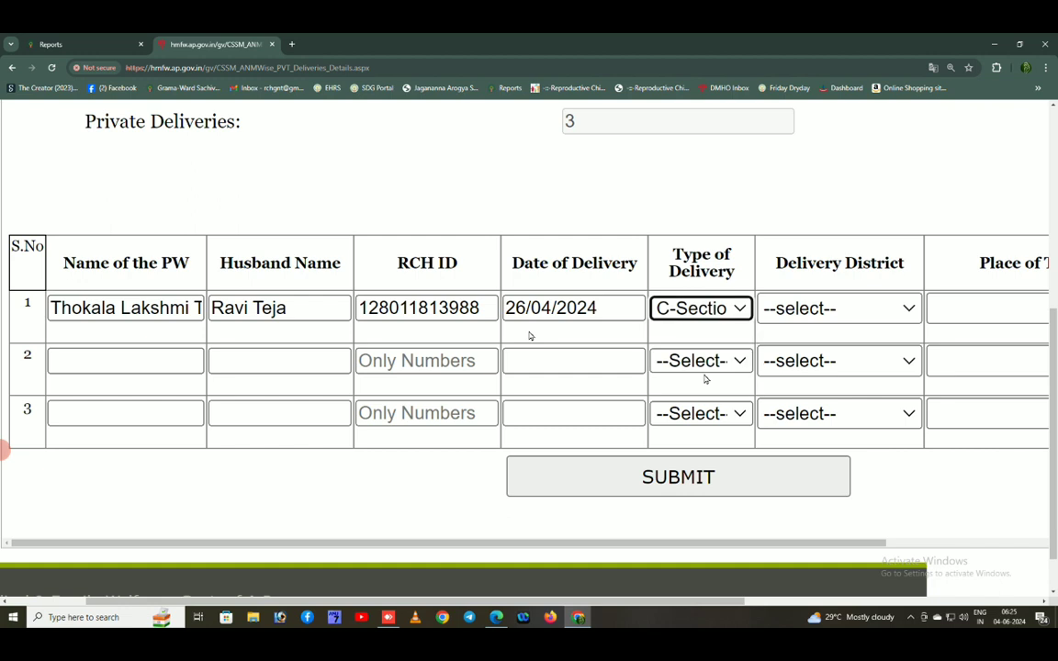
left_click(816, 311)
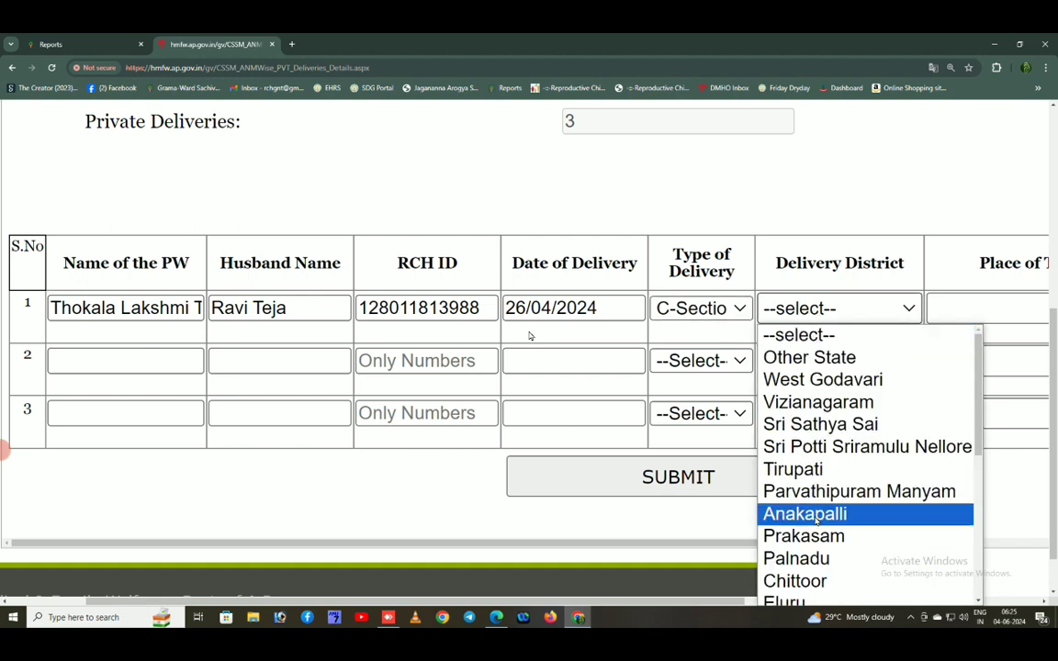
scroll(824, 533, "down", 3)
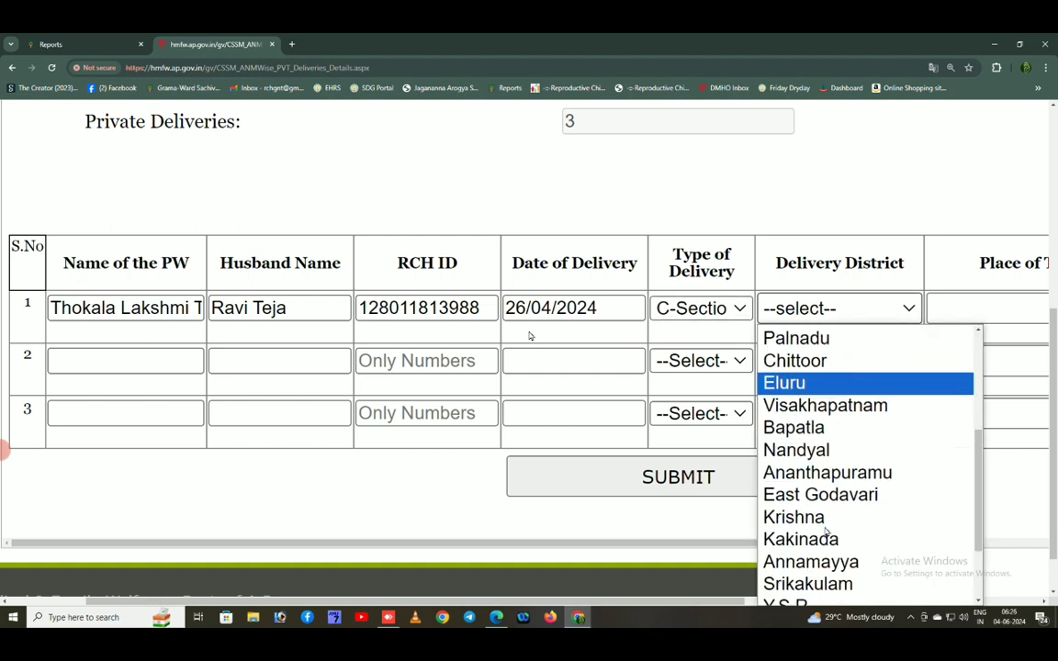
scroll(826, 533, "up", 2)
scroll(826, 533, "down", 3)
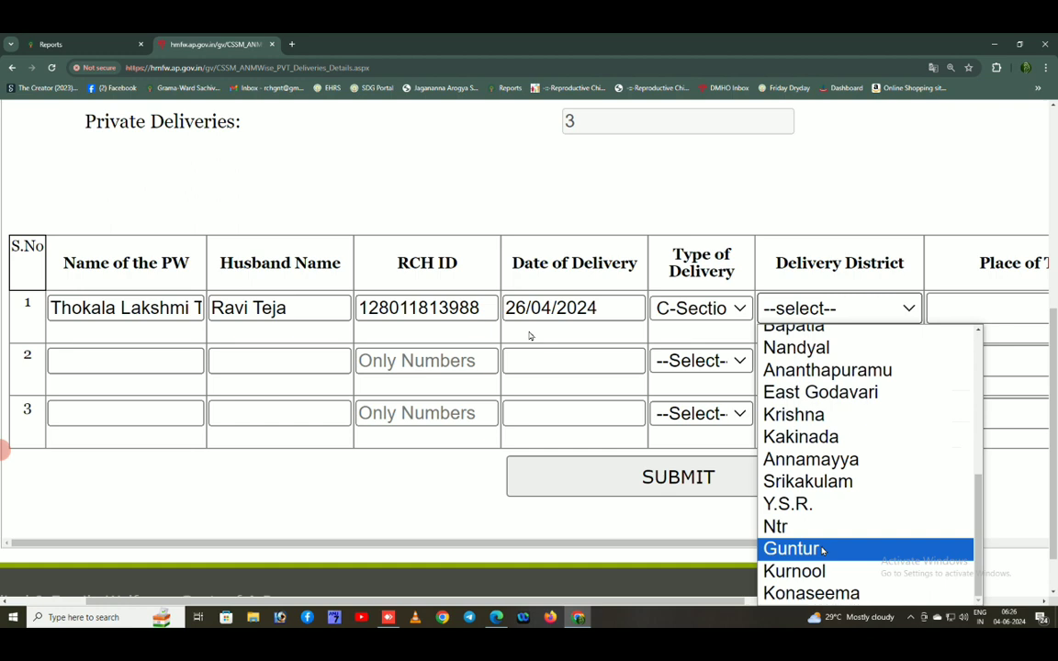
left_click(824, 550)
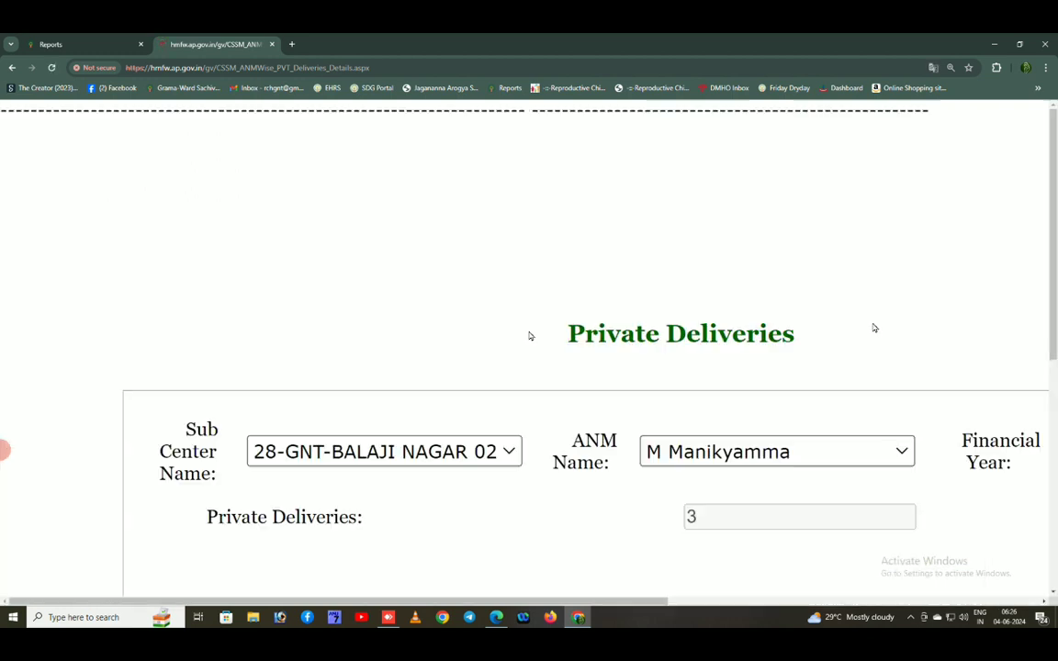
scroll(853, 458, "down", 5)
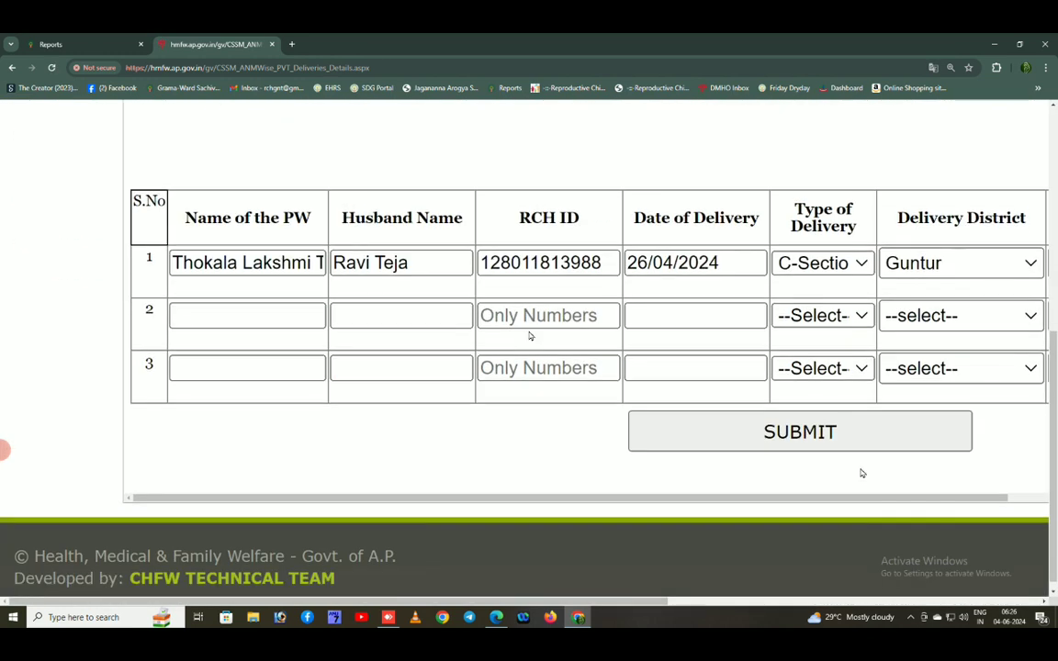
Select Guntur as row 1's Place of Town/Village
left_click_drag(460, 501, 746, 515)
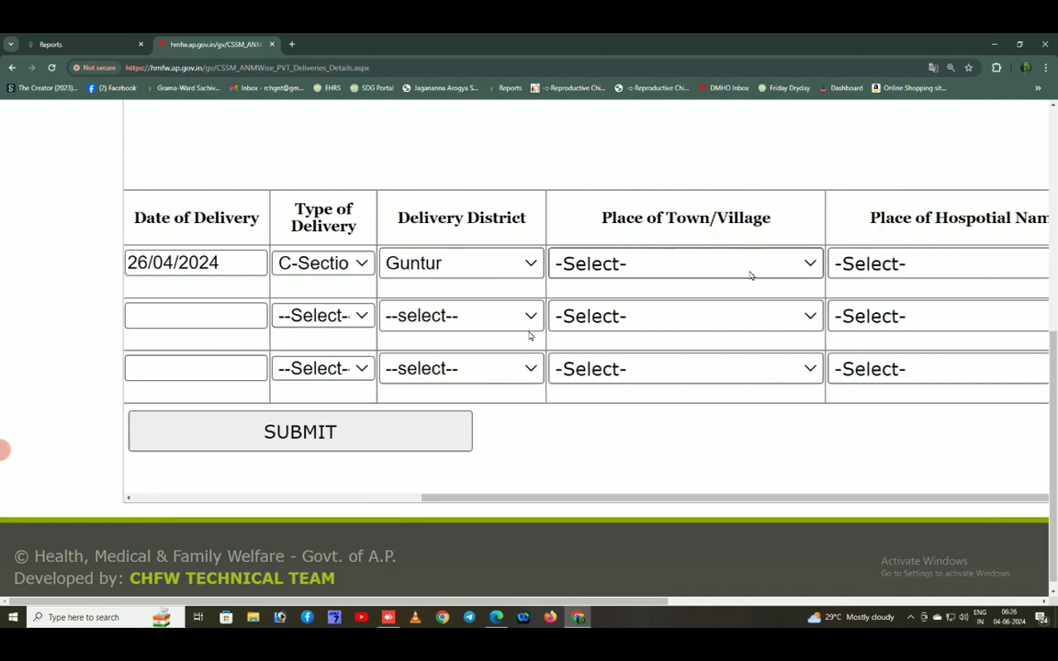
left_click(721, 268)
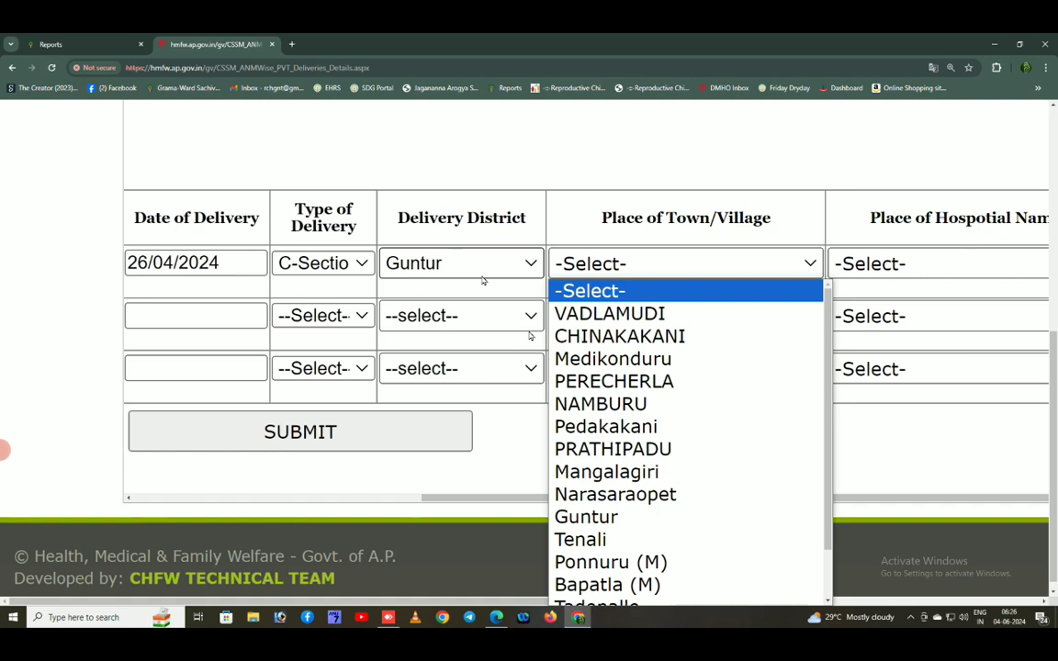
left_click(659, 528)
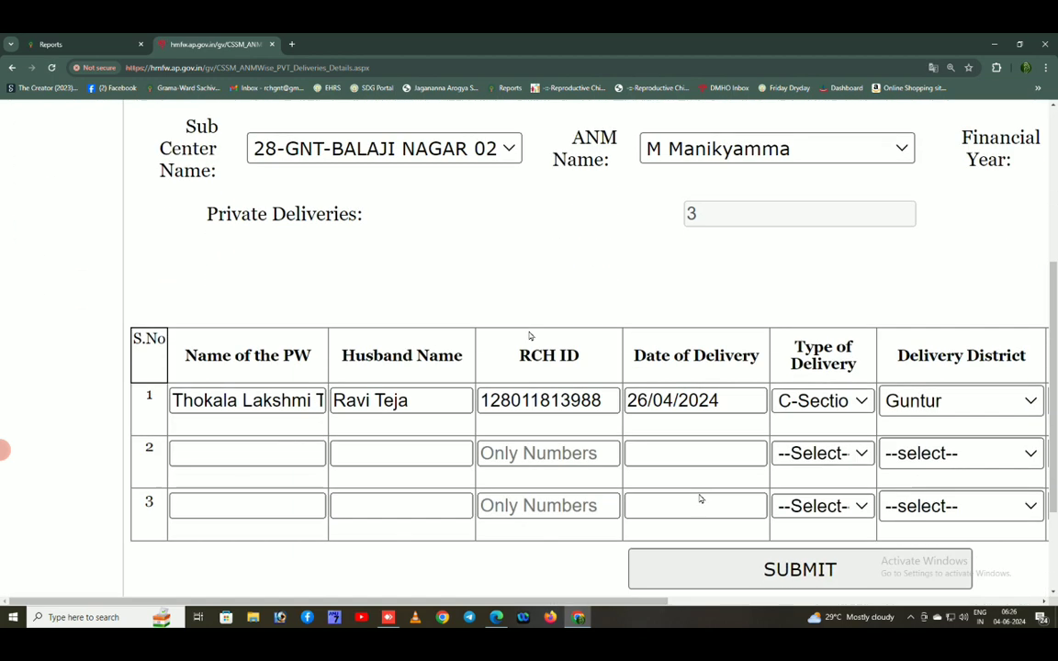
scroll(700, 499, "down", 2)
left_click_drag(640, 491, 1011, 487)
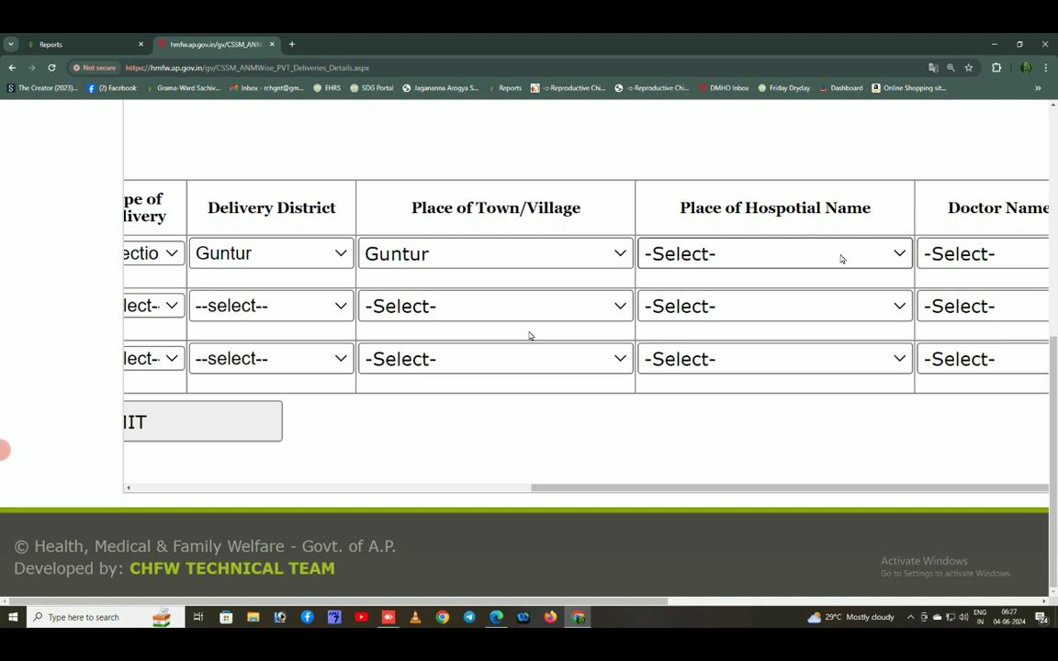
Select YERRAS SUPER SPECIALITY HOSPITAL GUNTUR as row 1's Place of Hospital Name
left_click(841, 259)
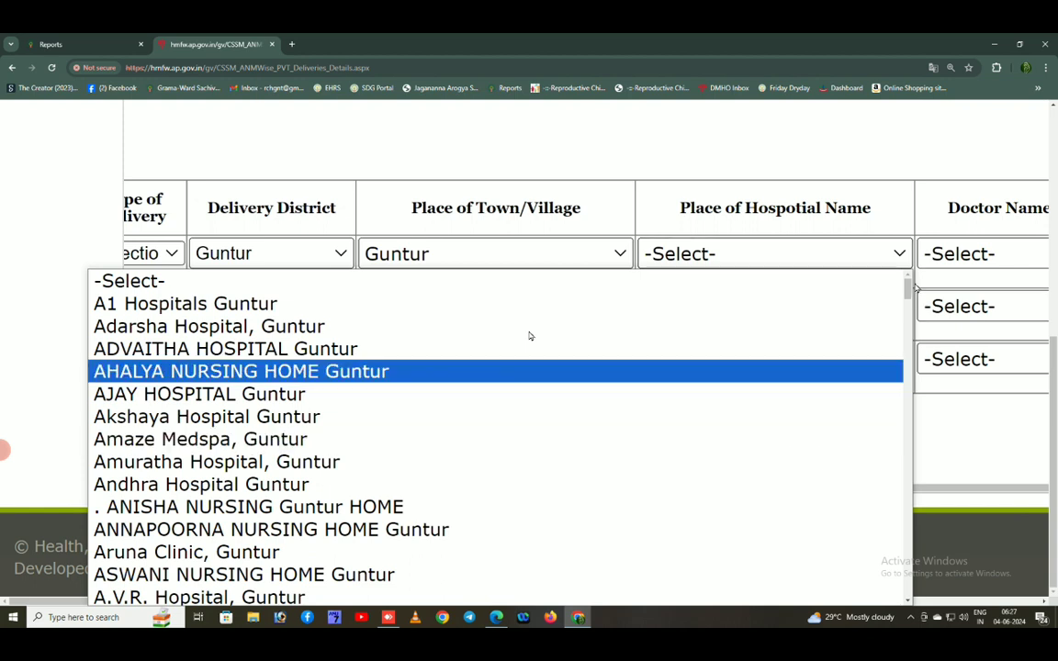
scroll(529, 336, "down", 2)
scroll(529, 336, "down", 15)
left_click_drag(909, 295, 917, 524)
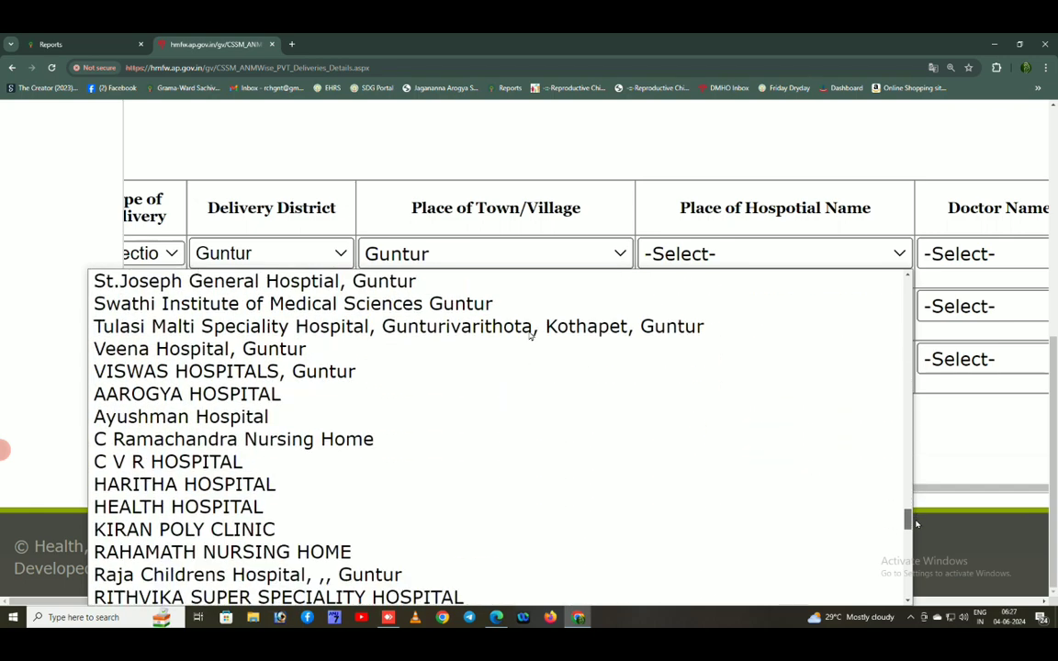
left_click_drag(917, 525, 916, 538)
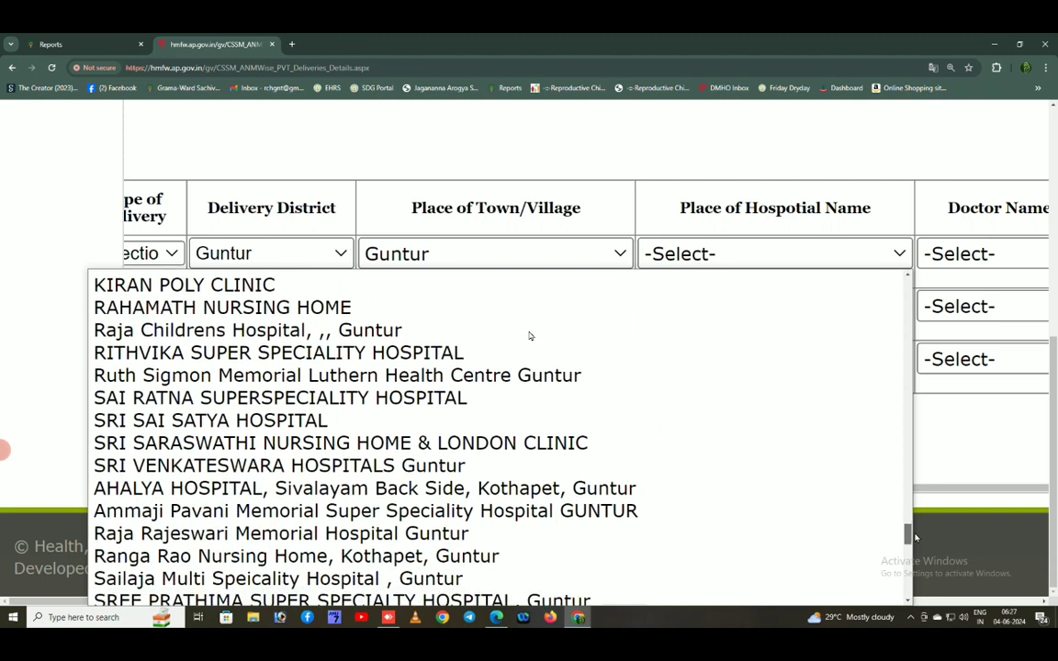
scroll(530, 337, "down", 4)
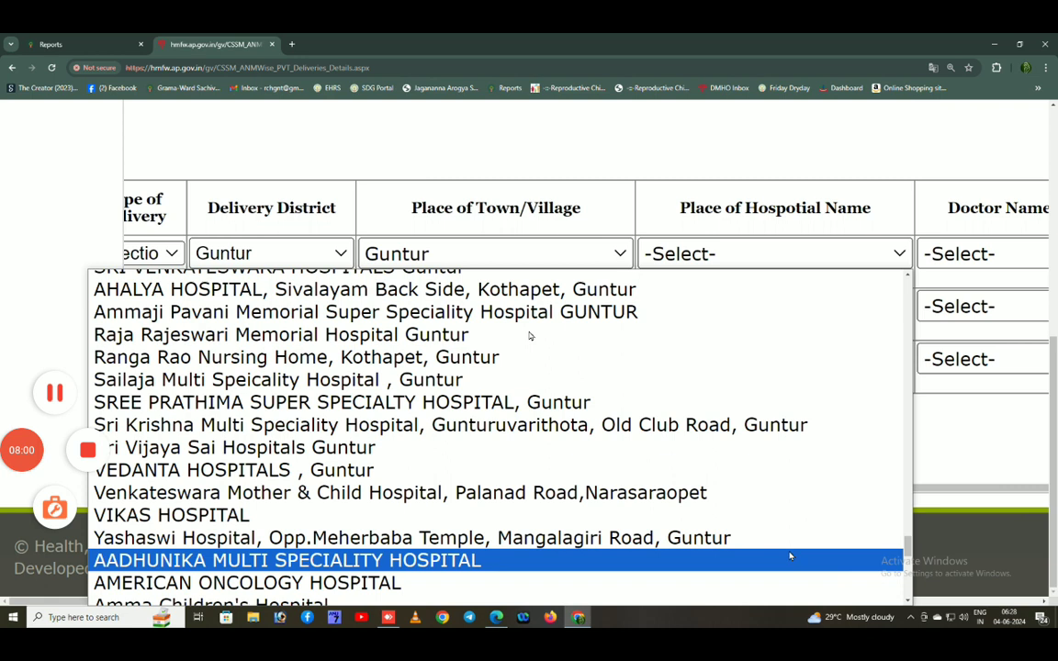
scroll(790, 556, "down", 9)
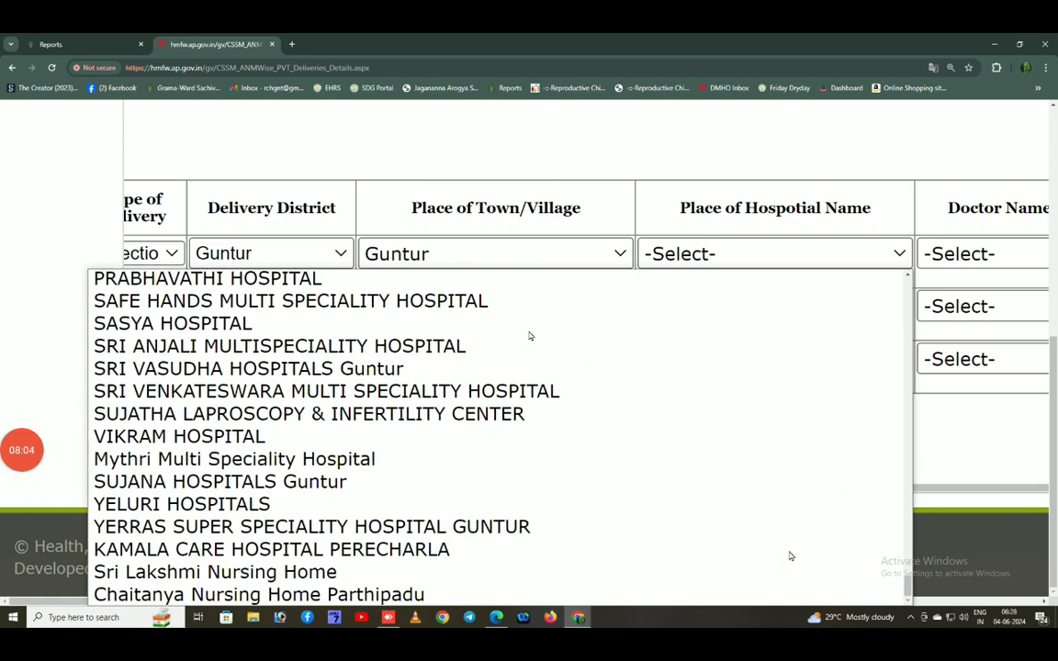
left_click(372, 531)
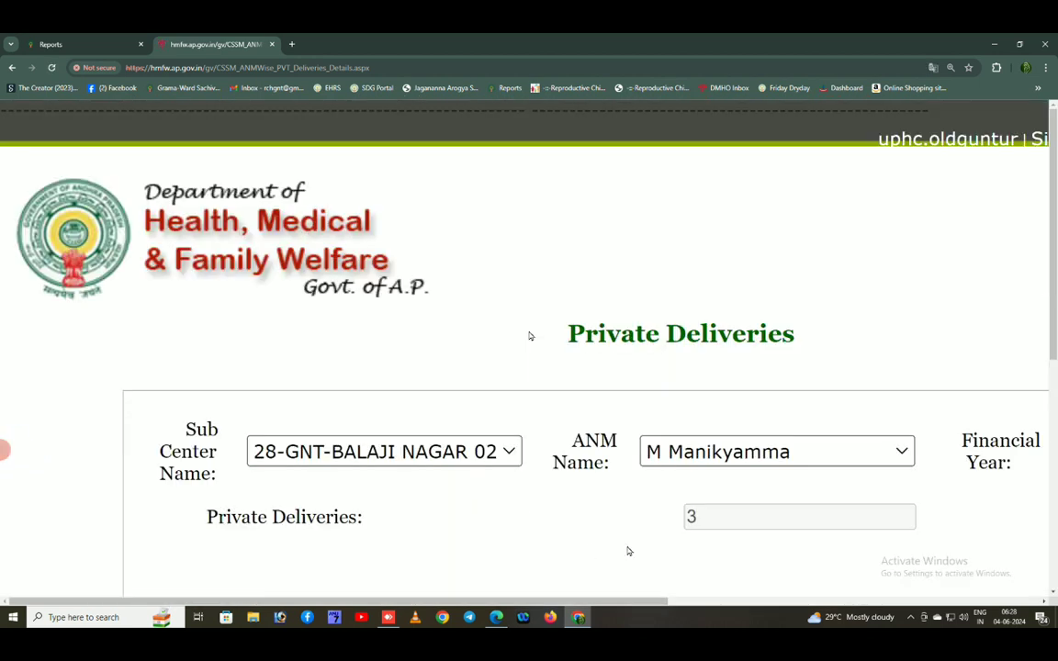
scroll(628, 550, "down", 5)
left_click_drag(628, 494, 1056, 494)
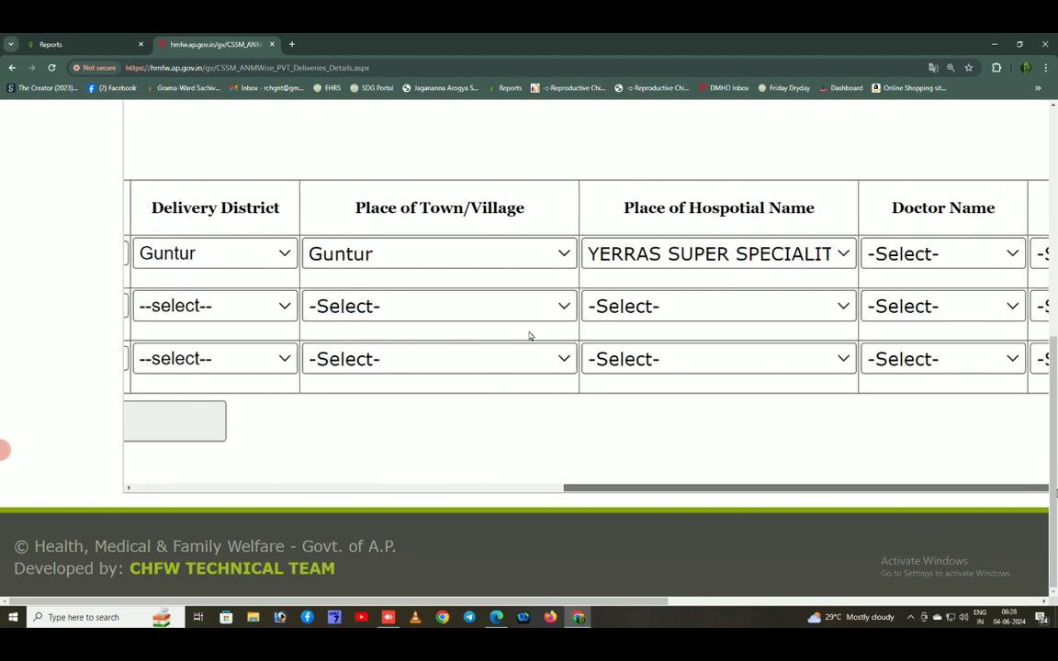
Choose the listed doctor for row 1's delivery
left_click(950, 262)
left_click(934, 305)
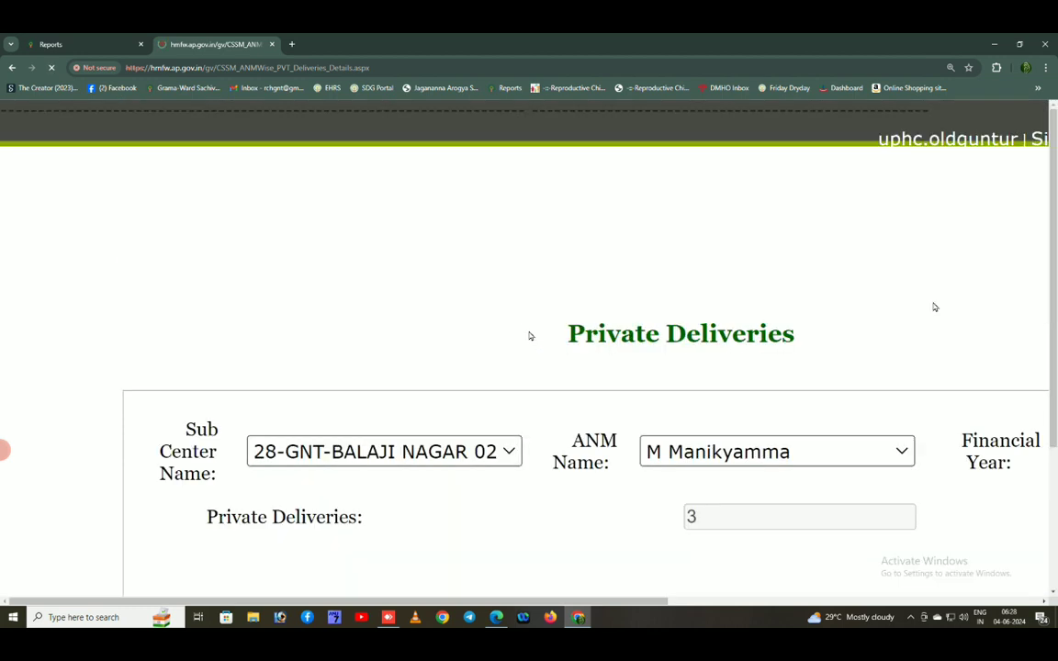
scroll(880, 359, "down", 3)
scroll(530, 336, "down", 2)
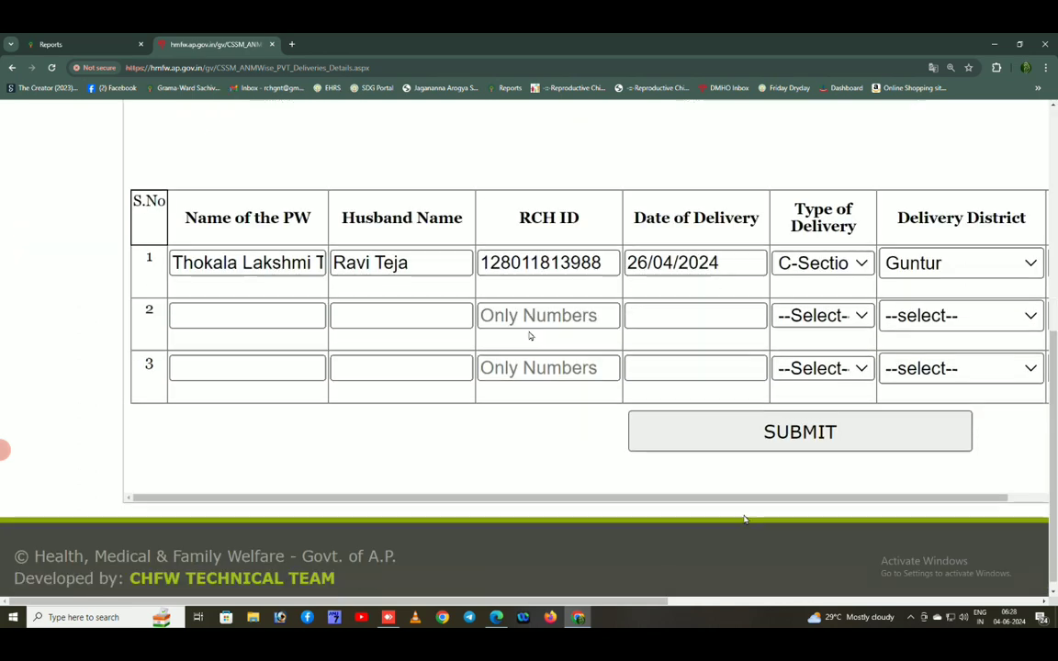
left_click_drag(538, 505, 1056, 511)
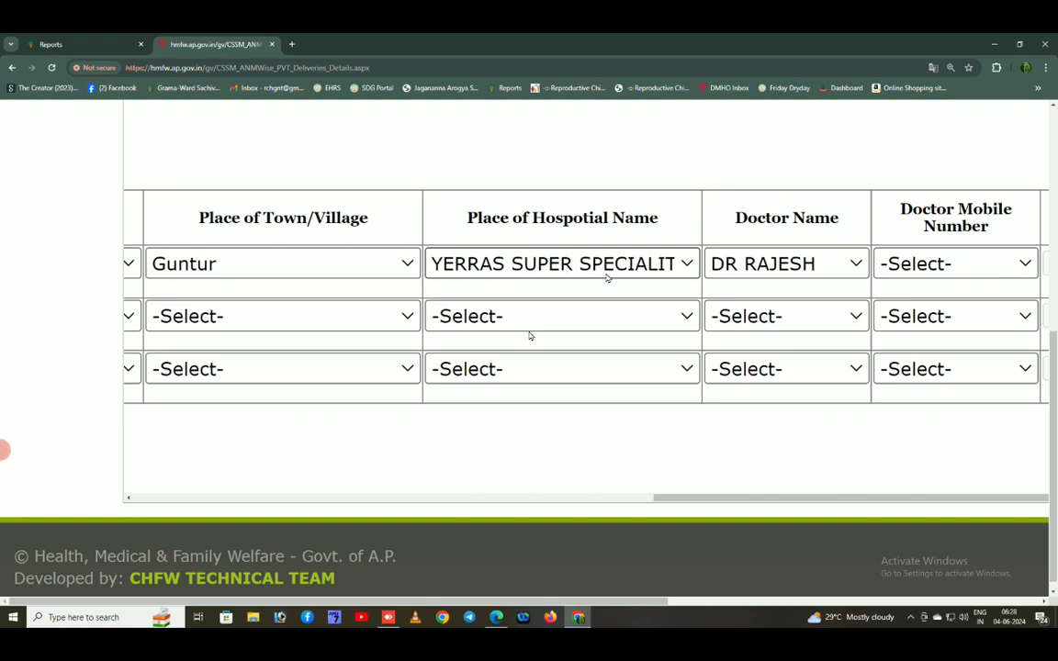
Pick the doctor's mobile number for row 1 from its dropdown
left_click(979, 269)
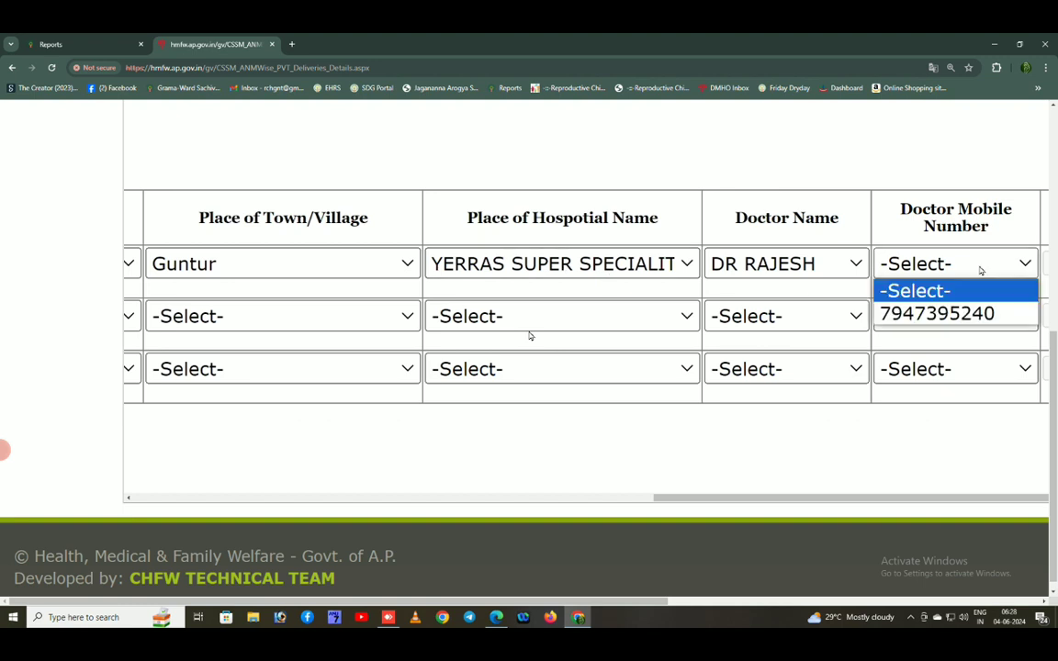
left_click(956, 312)
scroll(873, 397, "down", 1)
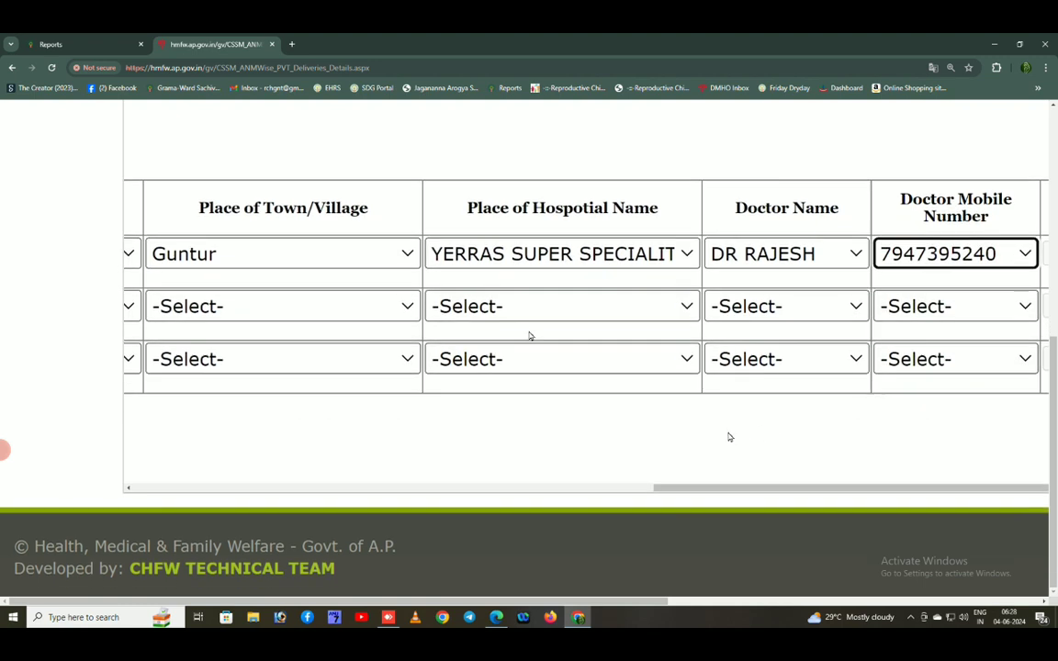
left_click_drag(739, 491, 1008, 498)
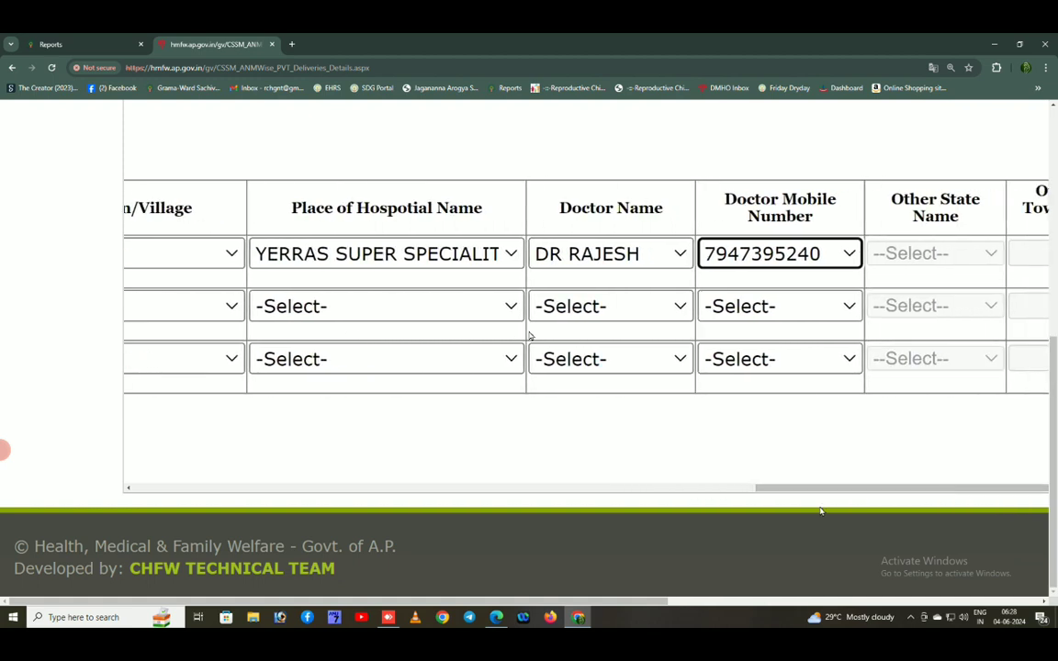
left_click_drag(623, 603, 747, 613)
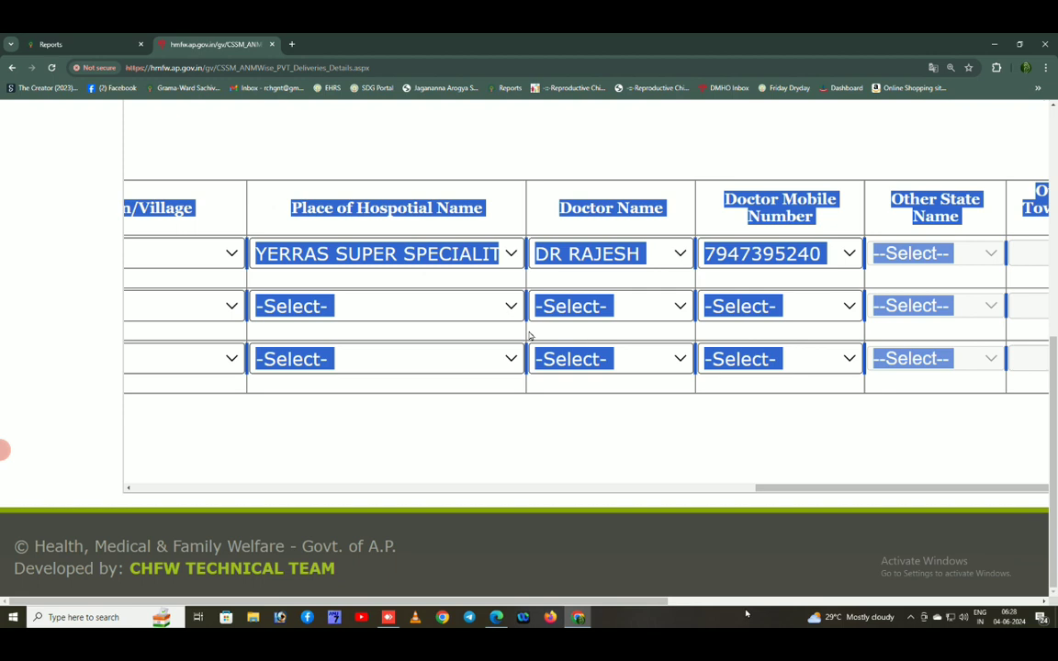
left_click(688, 468)
left_click_drag(645, 603, 1012, 619)
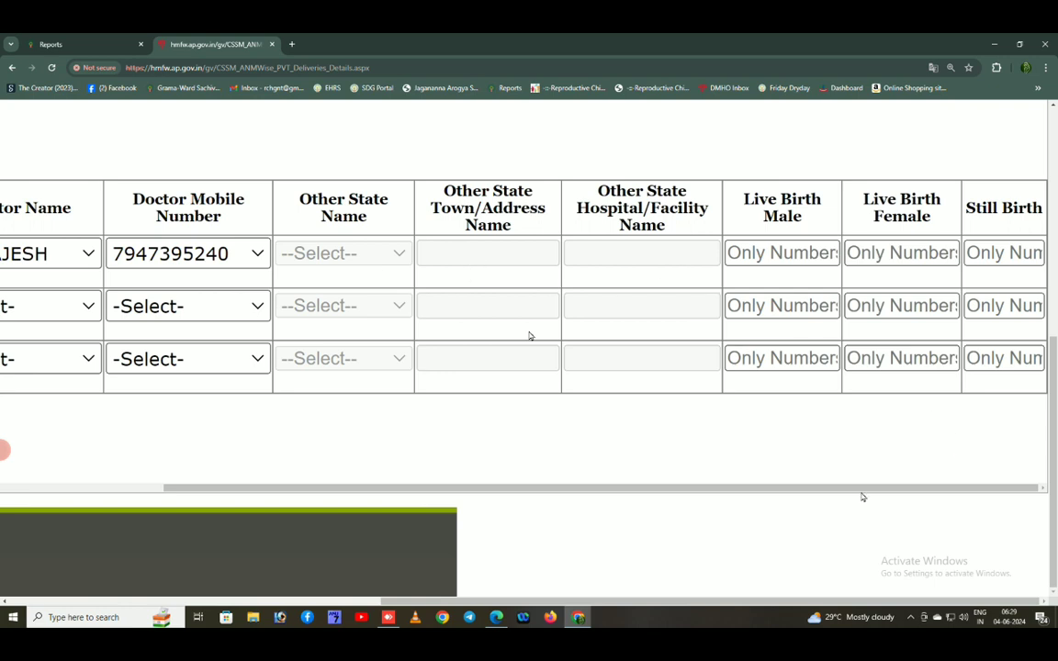
Enter 1 as row 1's Live Birth Male count
left_click(805, 250)
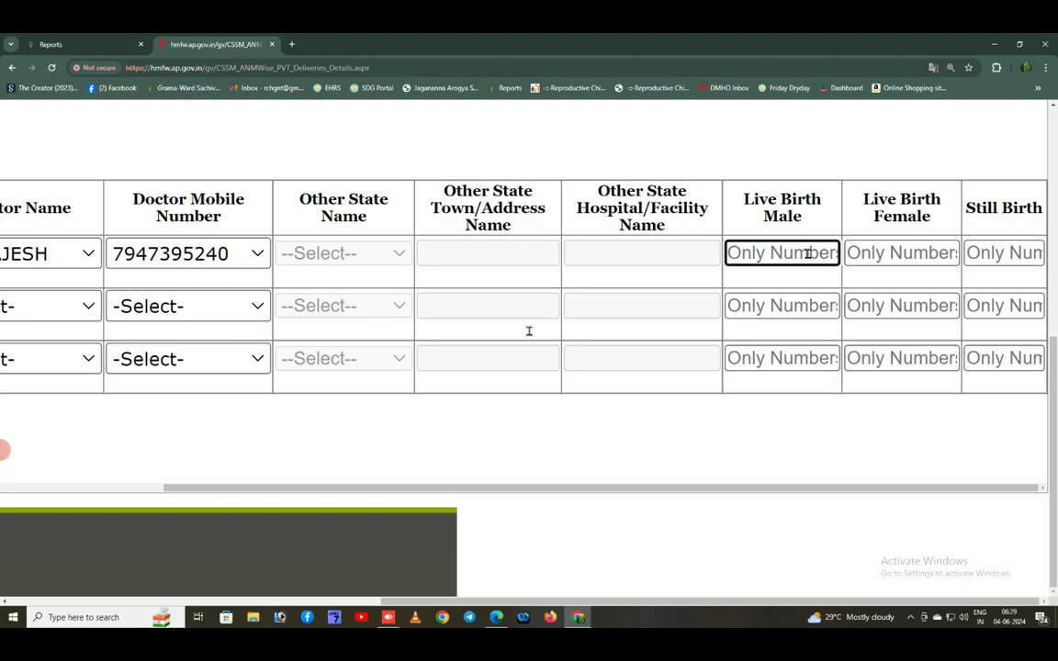
type("1")
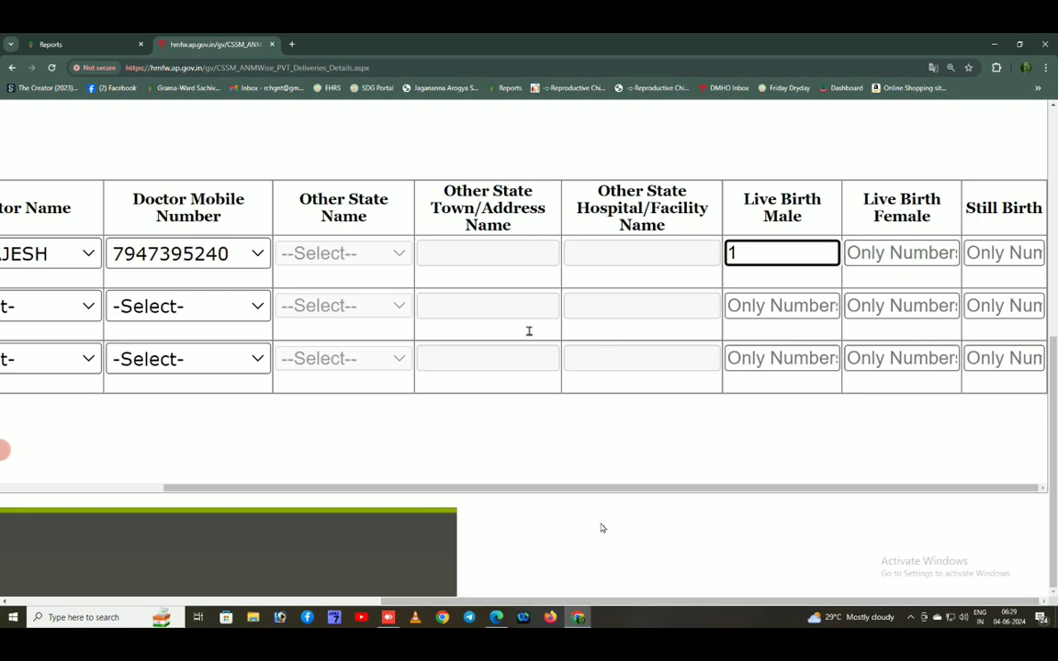
left_click_drag(614, 605, 783, 620)
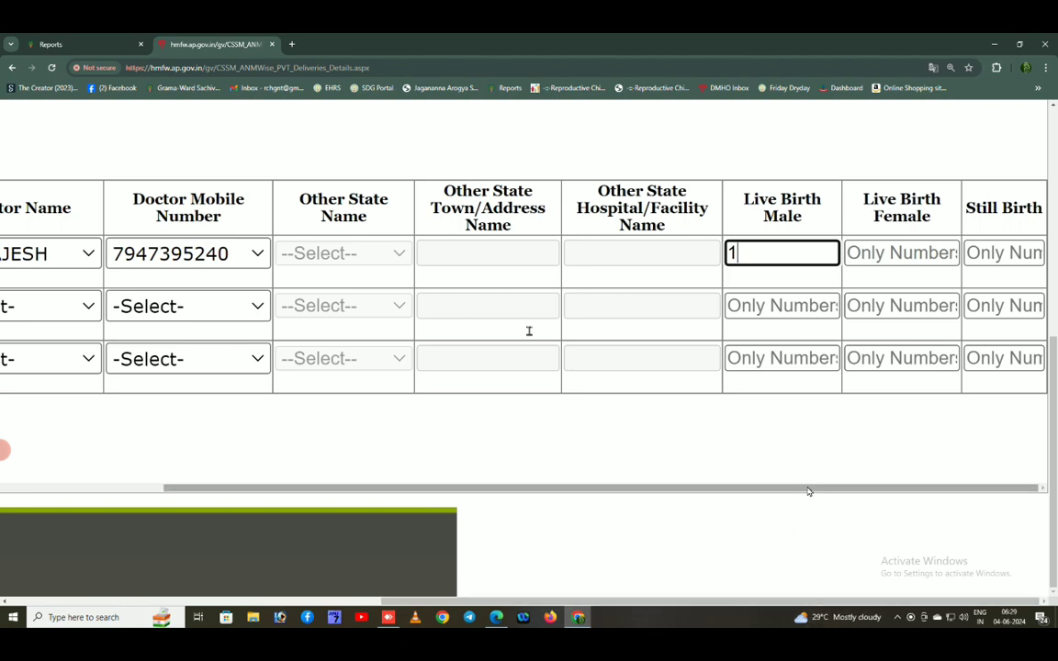
left_click_drag(852, 488, 118, 479)
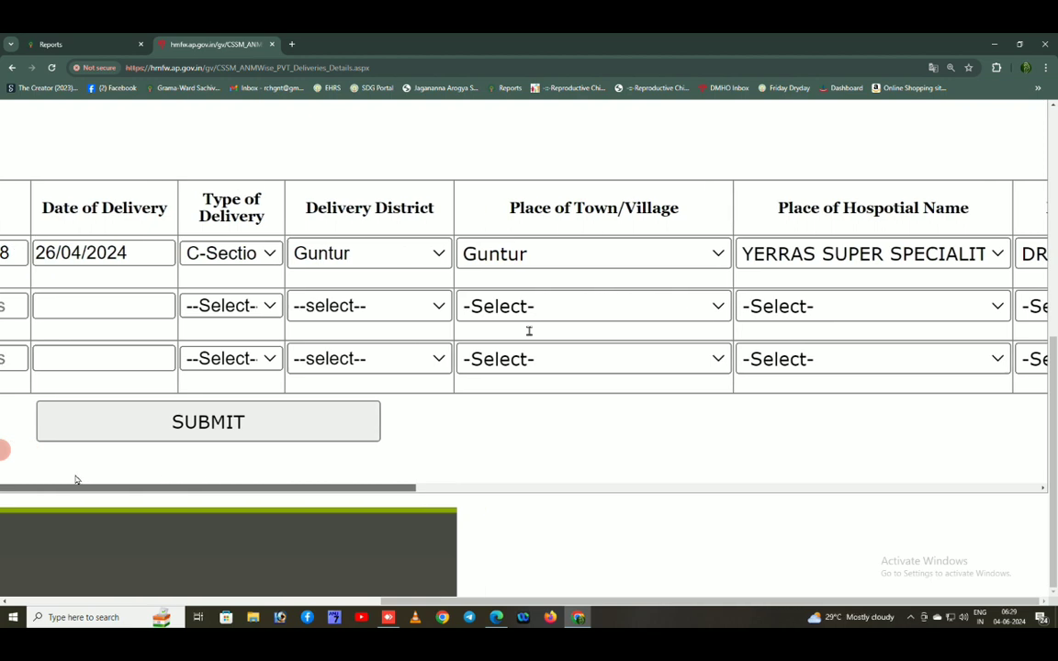
Try submitting, then enter 0 female live births and 0 still births for row 1
left_click(193, 421)
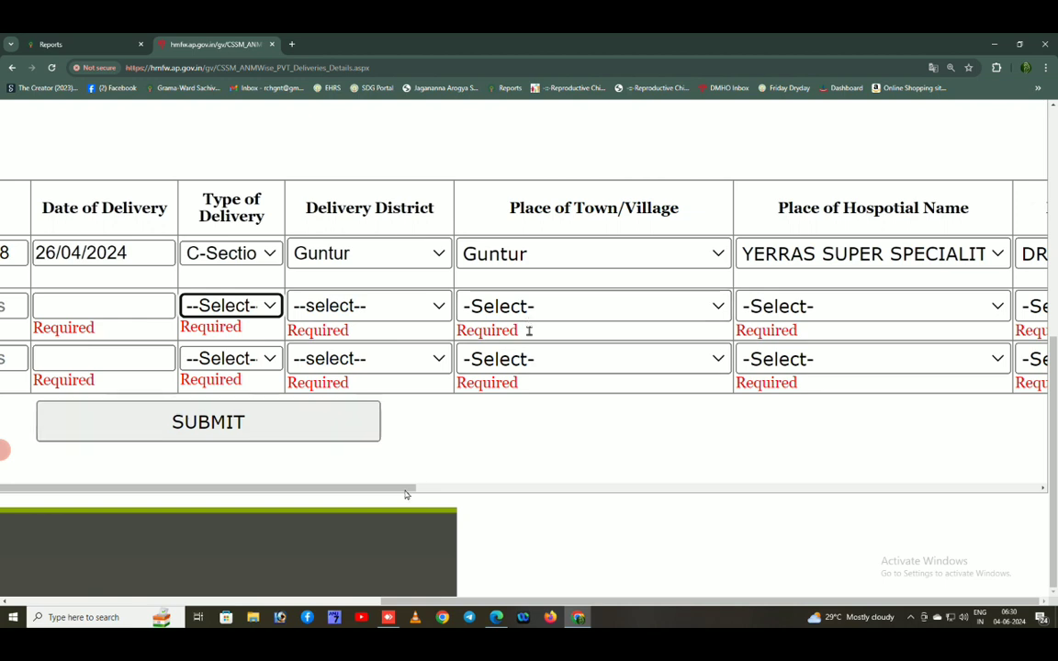
left_click_drag(399, 488, 1028, 560)
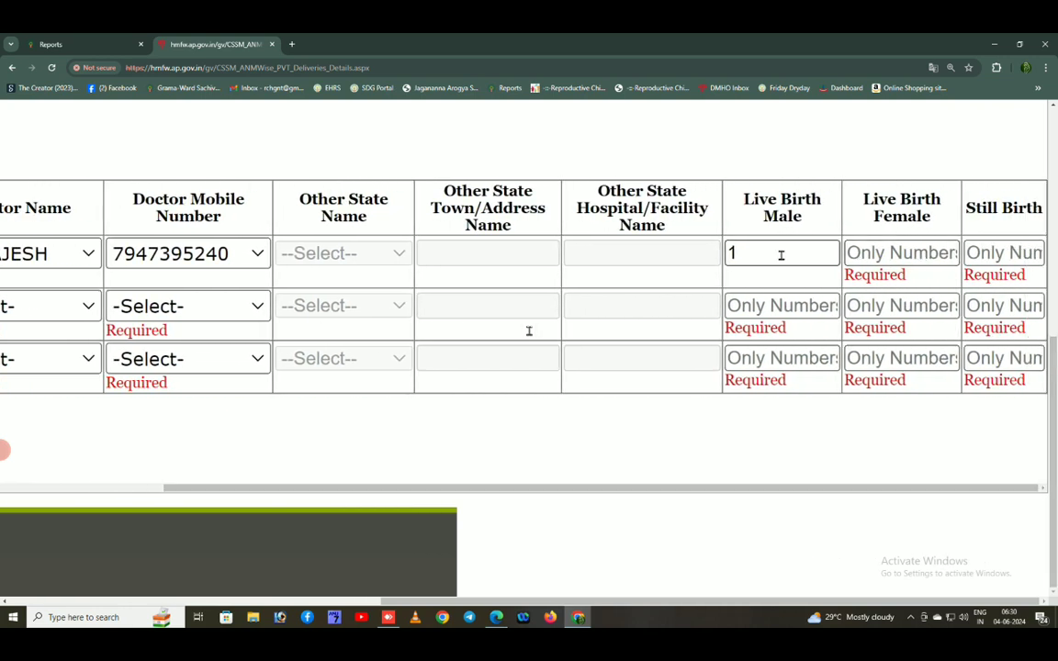
left_click(894, 254)
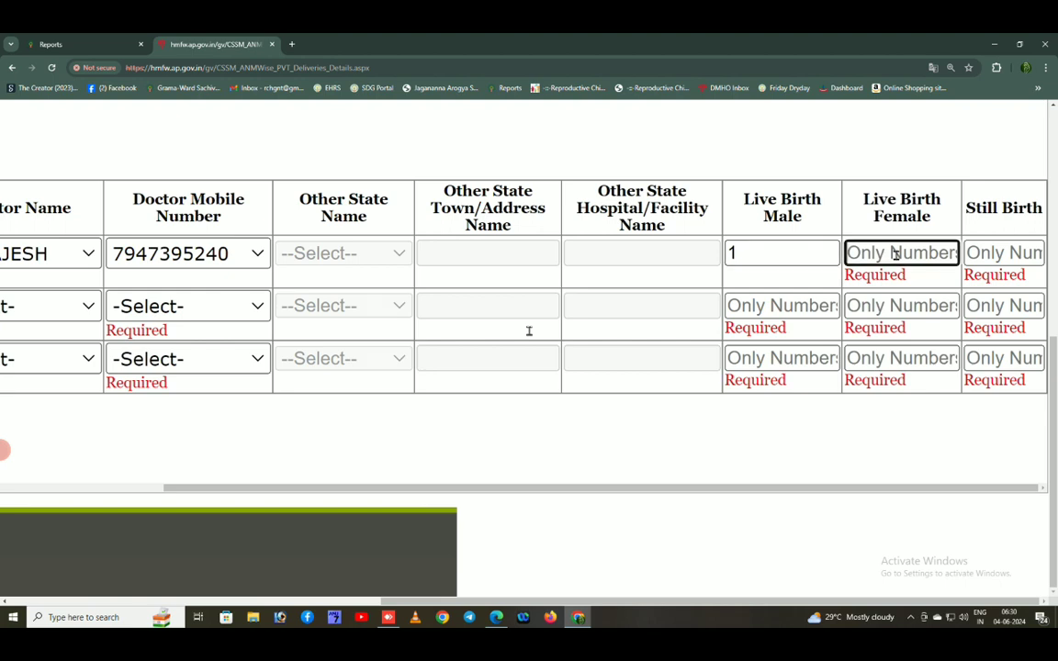
type("0")
left_click(995, 254)
type("0")
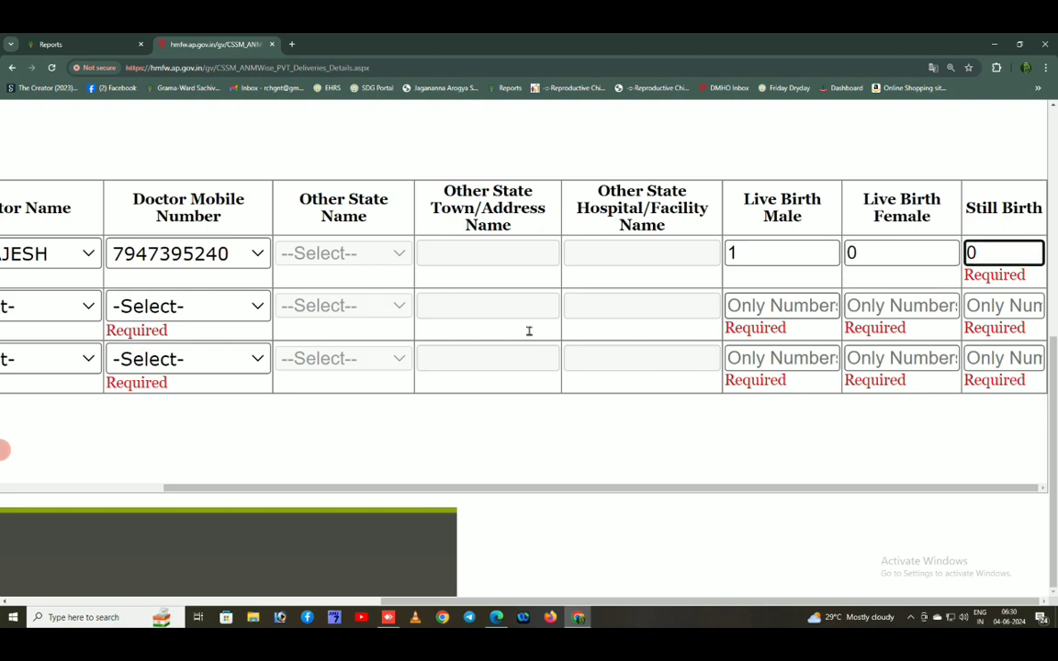
left_click(833, 459)
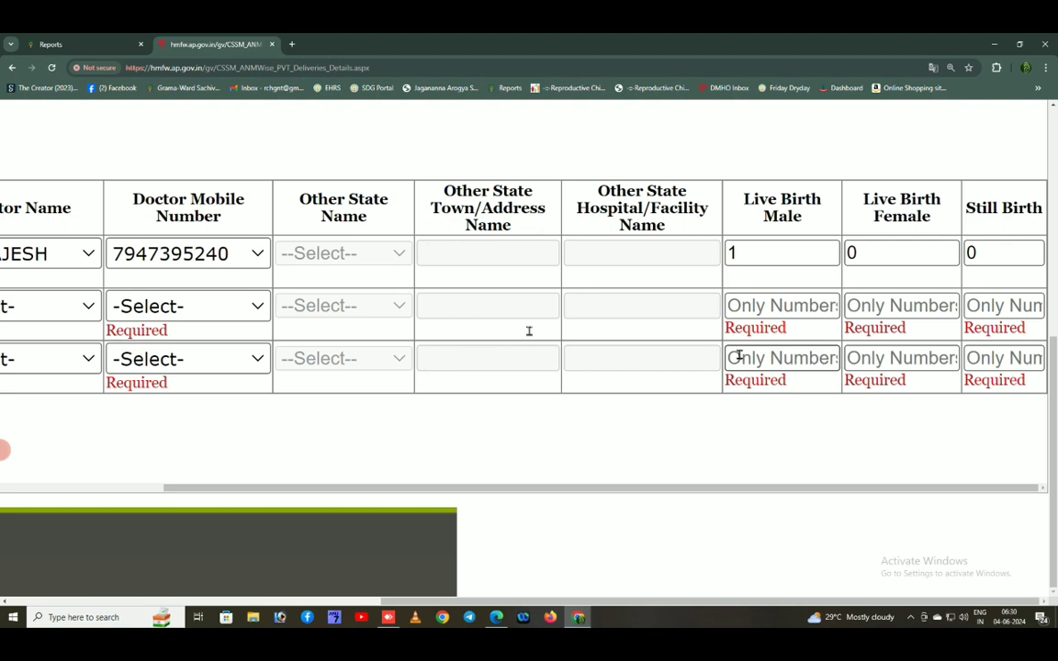
left_click_drag(463, 495, 1, 501)
Scroll across the delivery table to review the filled second and third rows
left_click_drag(239, 492, 42, 494)
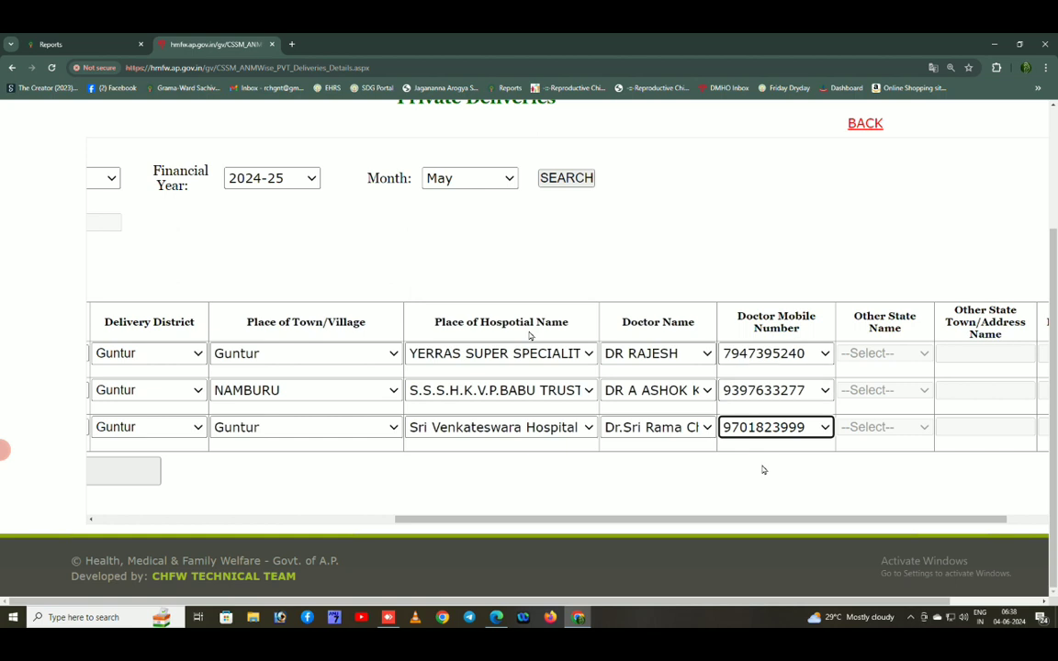
left_click_drag(643, 520, 802, 522)
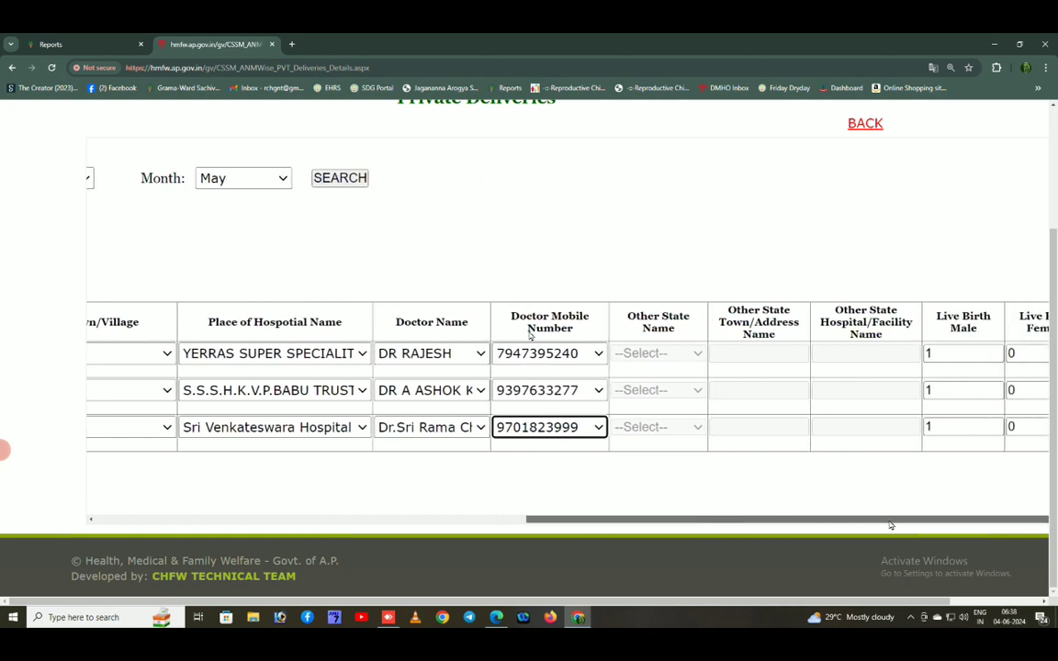
left_click_drag(630, 520, 418, 519)
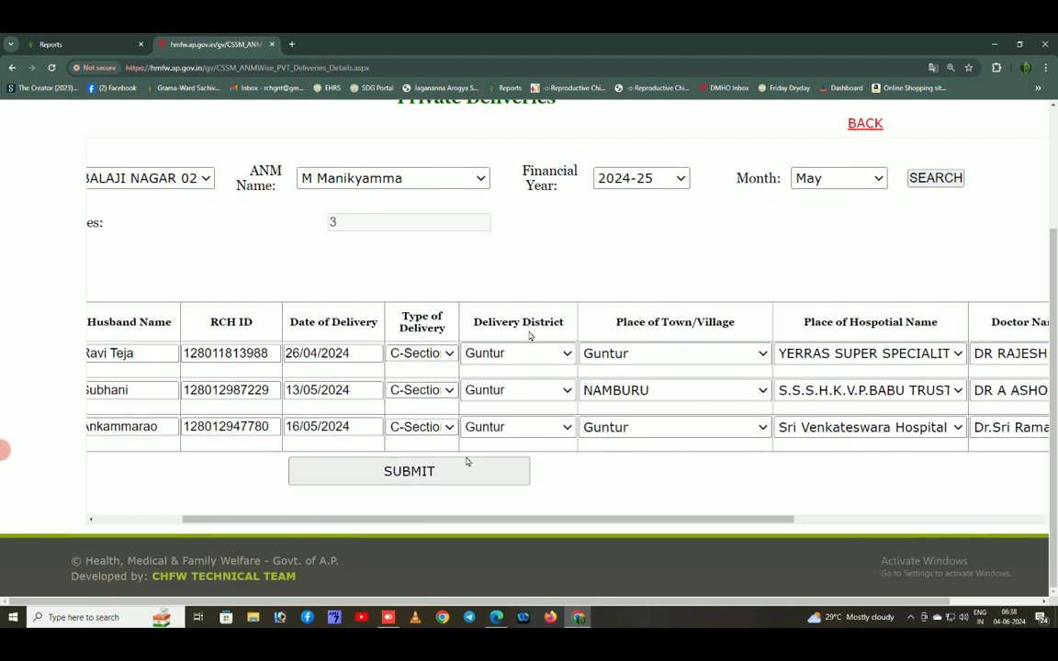
Submit the three C-Section delivery rows and dismiss the 'Private Deliveries Details have been submitted' alert
left_click(442, 472)
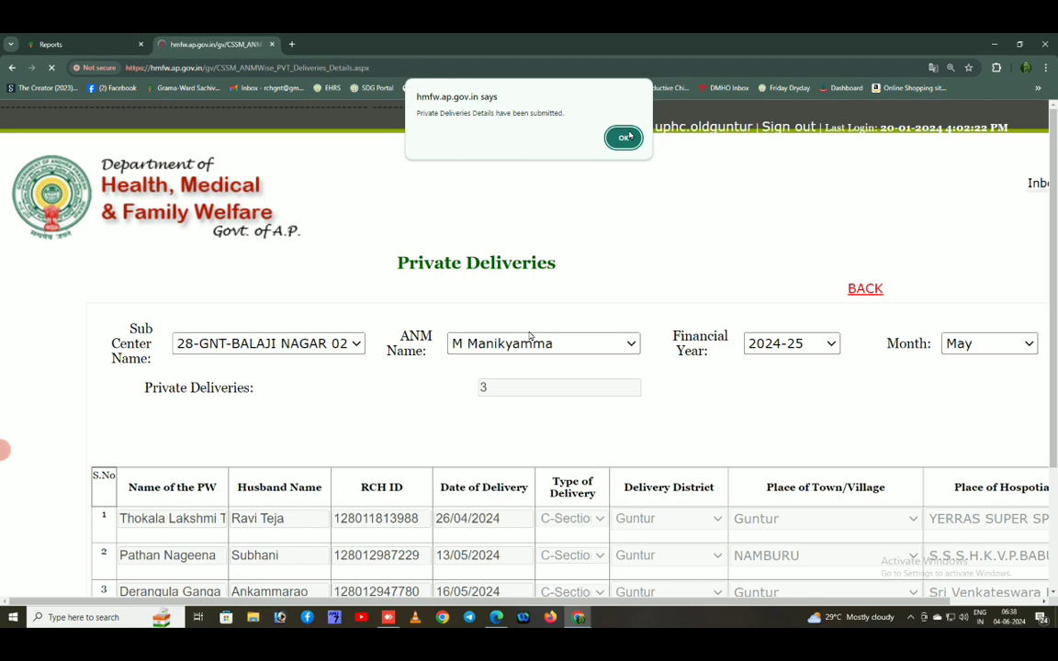
left_click(625, 136)
scroll(543, 431, "down", 3)
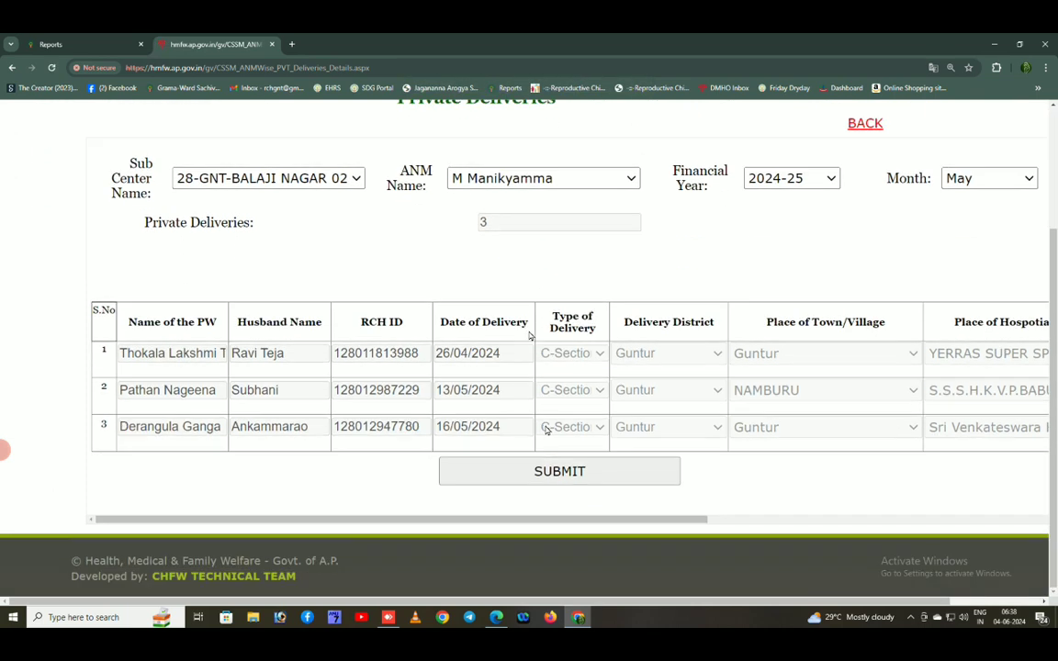
scroll(551, 425, "up", 3)
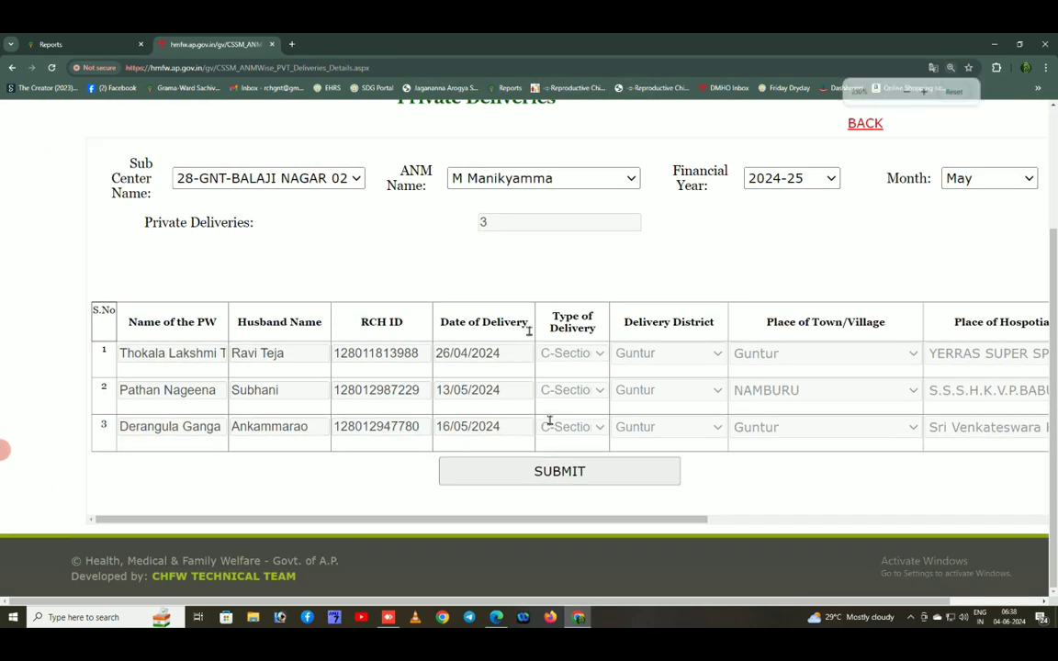
scroll(551, 426, "down", 5)
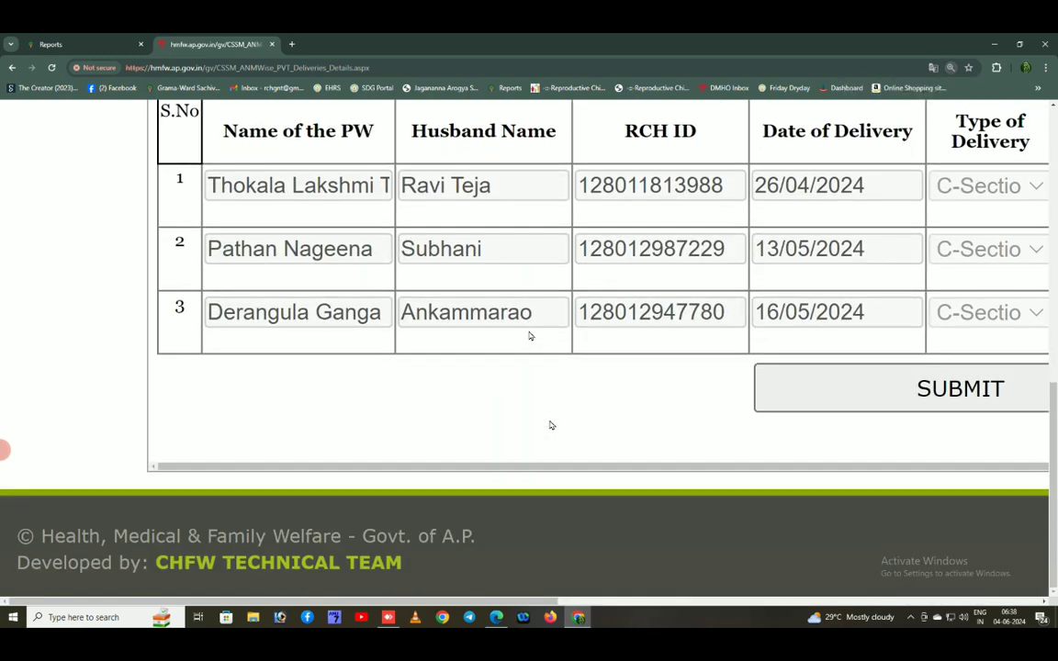
left_click_drag(548, 472, 1028, 487)
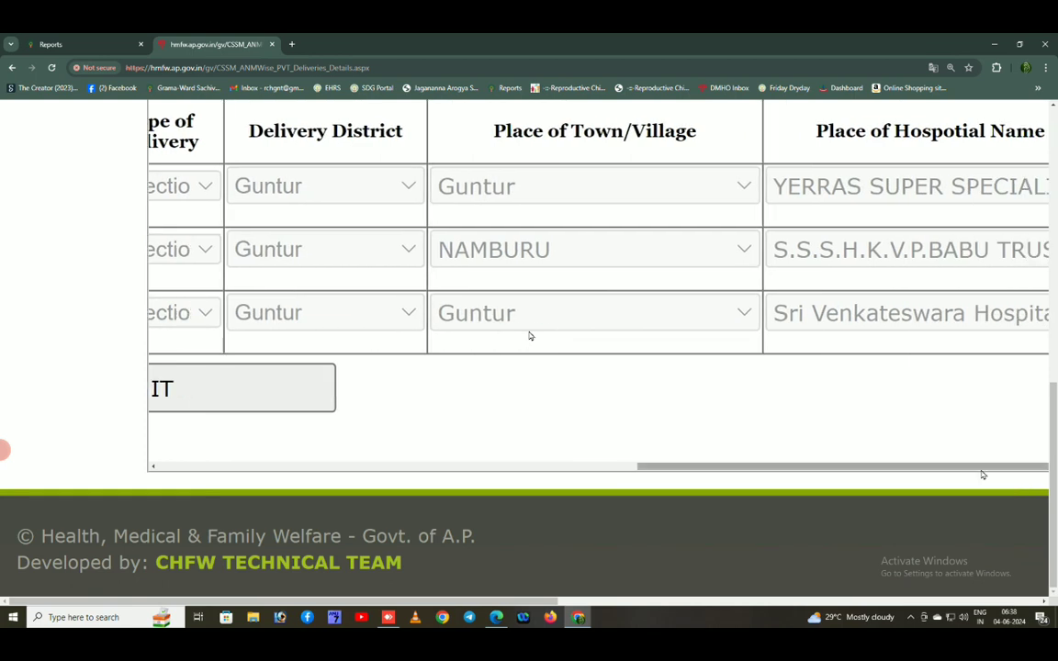